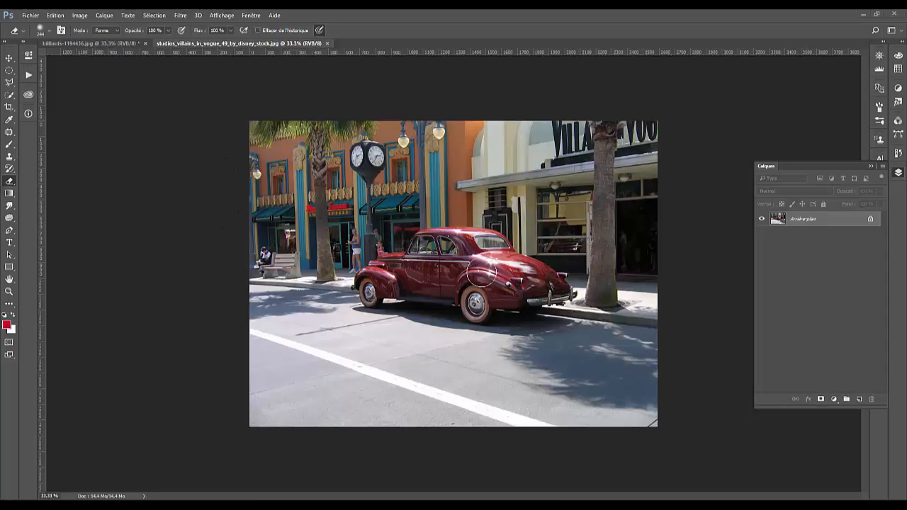
- View the black-and-white billiards photo and return to the red car street photo
left_click(88, 45)
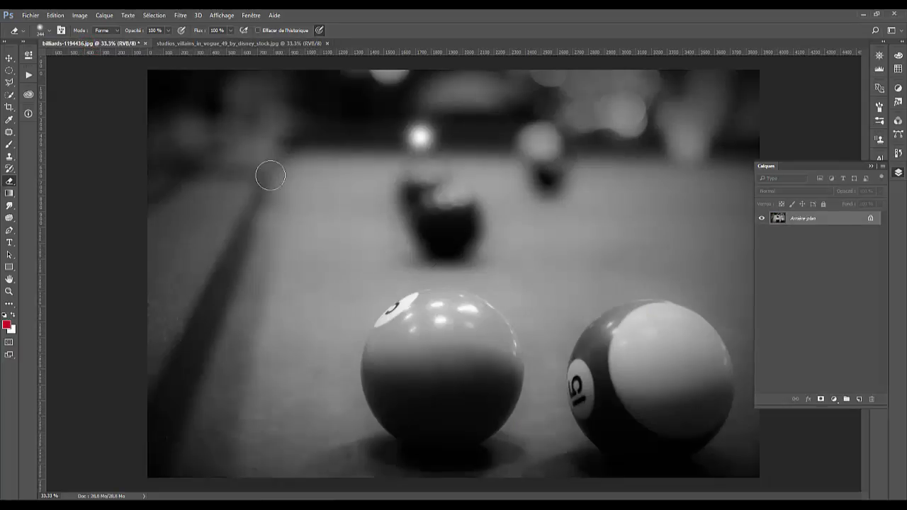
scroll(580, 332, "down", 1)
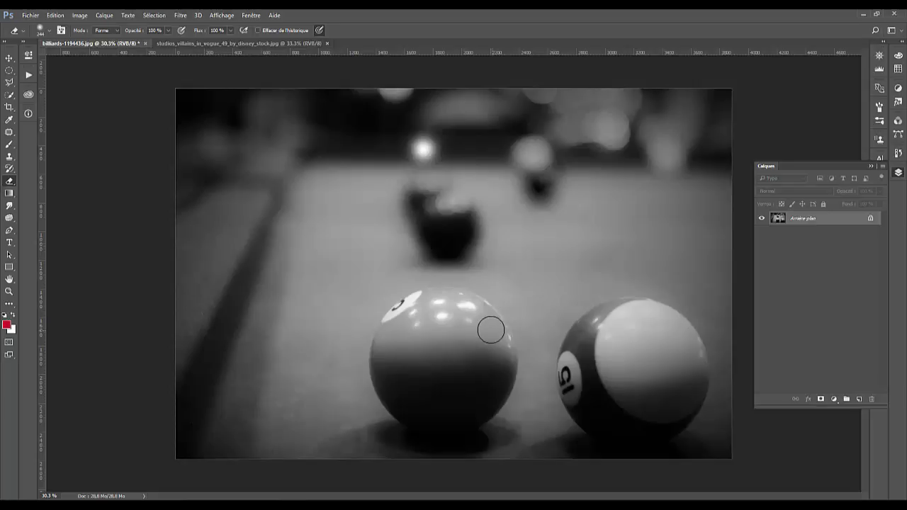
left_click(190, 44)
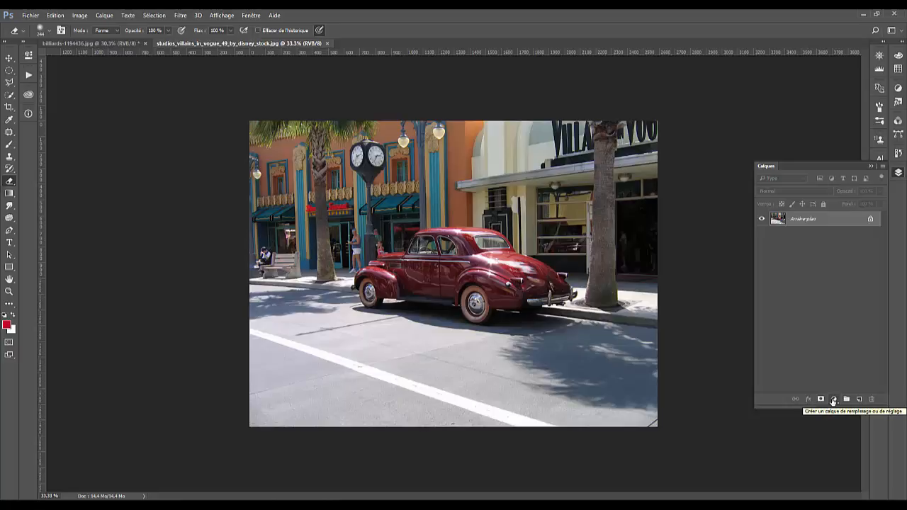
- Try removing the car photo's colour with a Vibrance adjustment layer at -100 saturation, and delete that layer
left_click(833, 401)
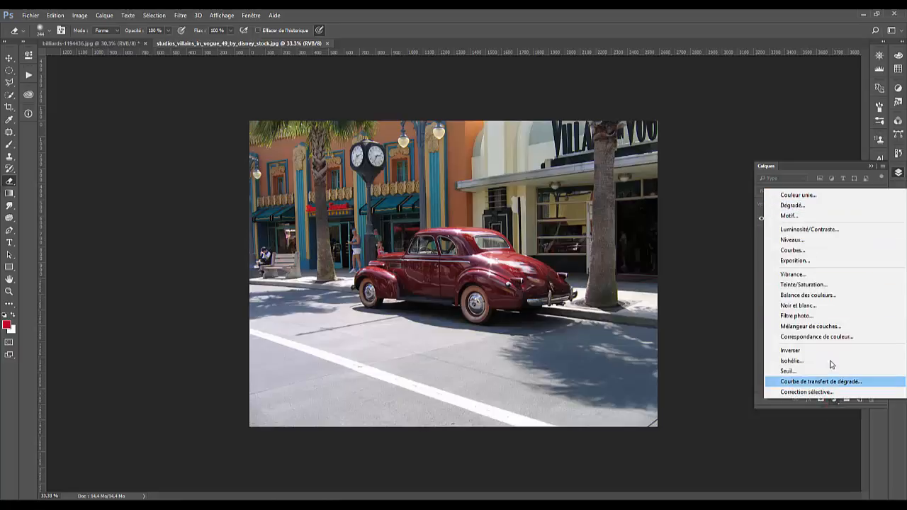
left_click(794, 274)
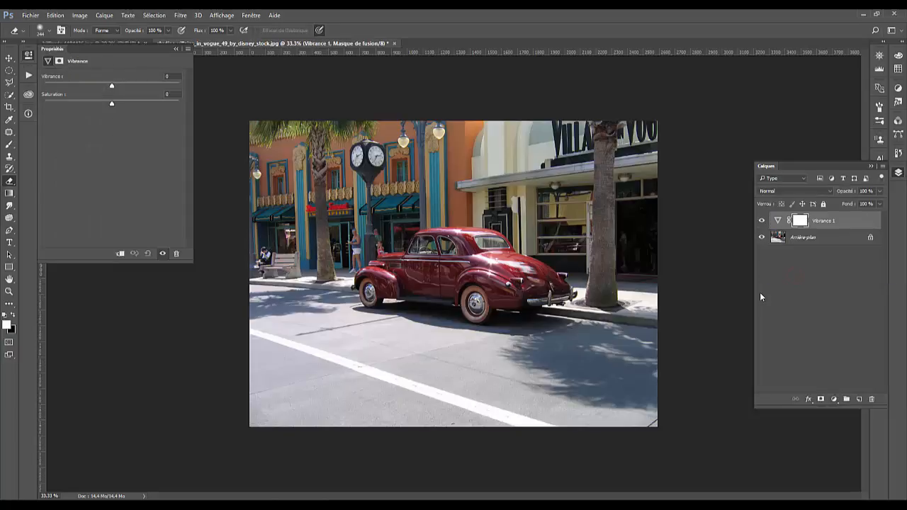
left_click_drag(111, 105, 7, 104)
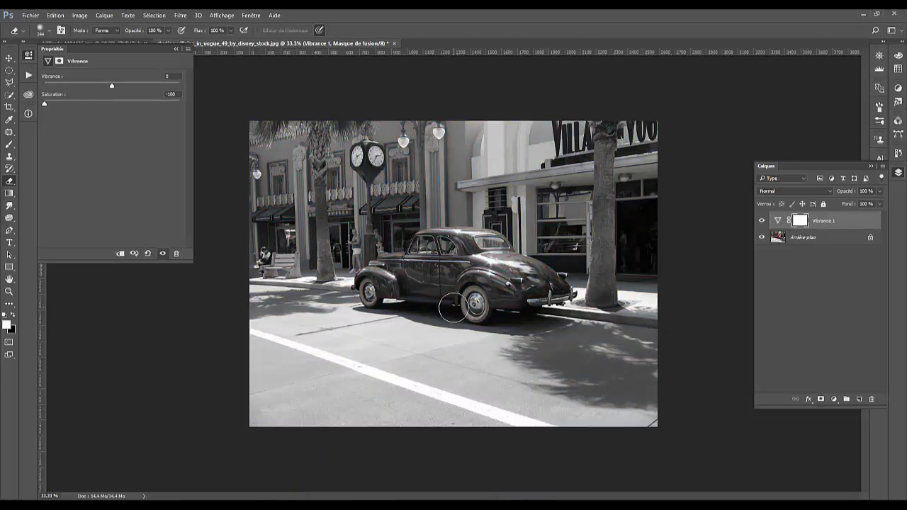
key("Delete")
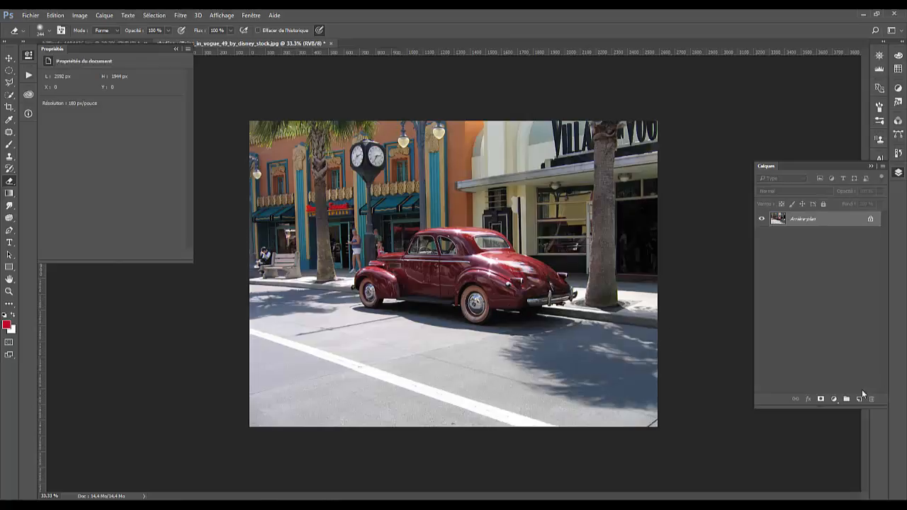
- Try removing the colour with a Hue/Saturation adjustment layer at -100 saturation, and delete that layer
left_click(834, 399)
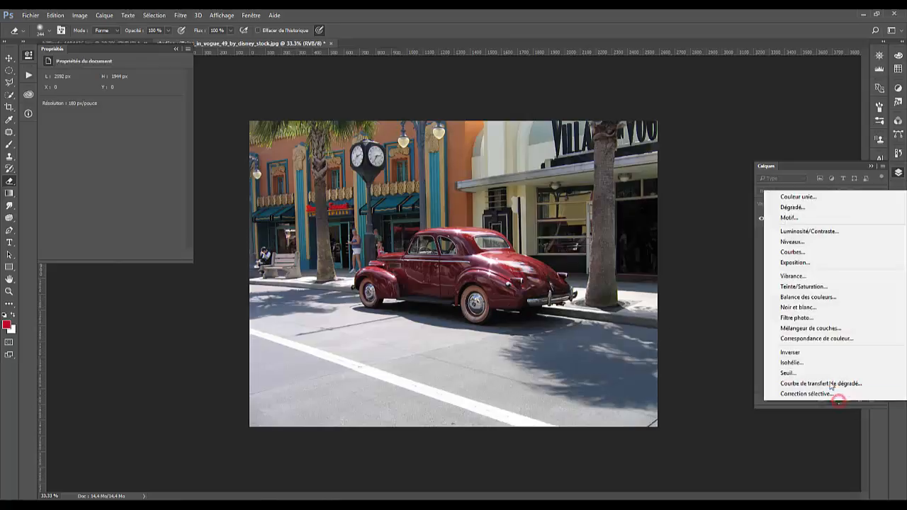
left_click(817, 287)
left_click_drag(112, 128, 44, 129)
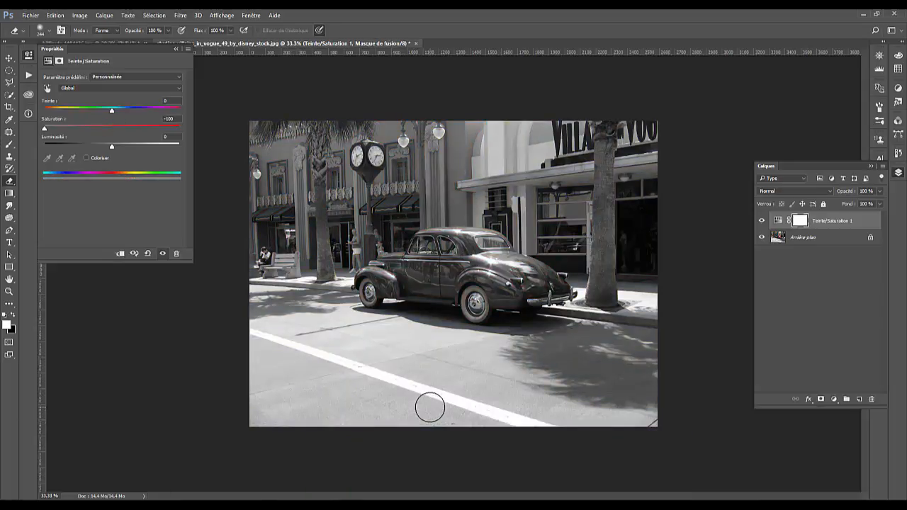
key("Delete")
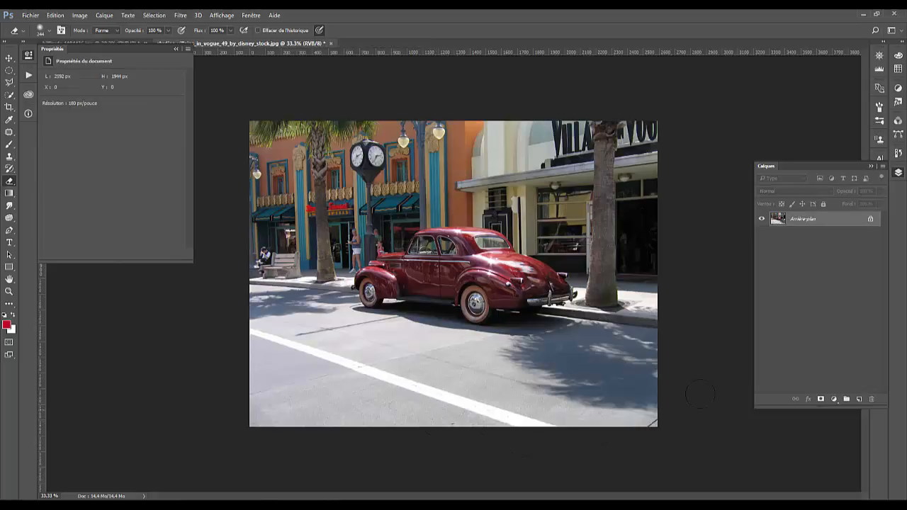
- Add a Black & White adjustment layer above the background and set its Reds to -42
left_click(834, 399)
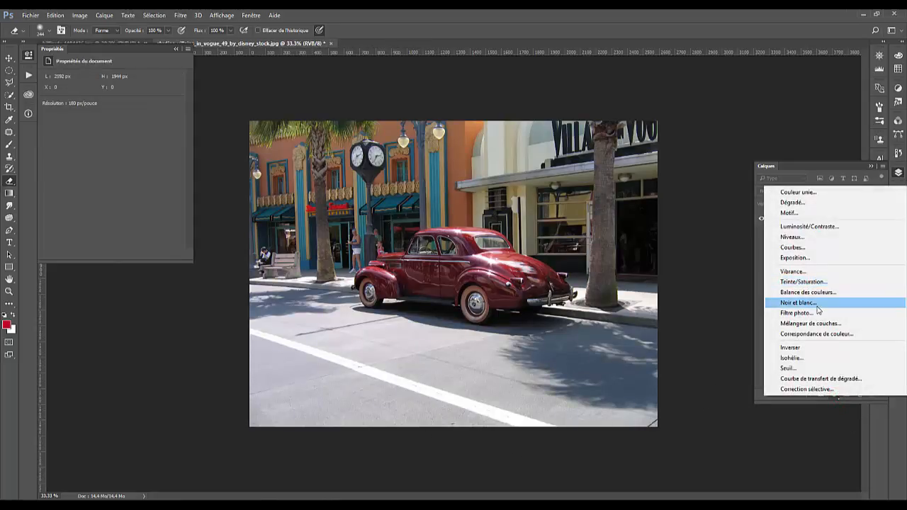
left_click(817, 305)
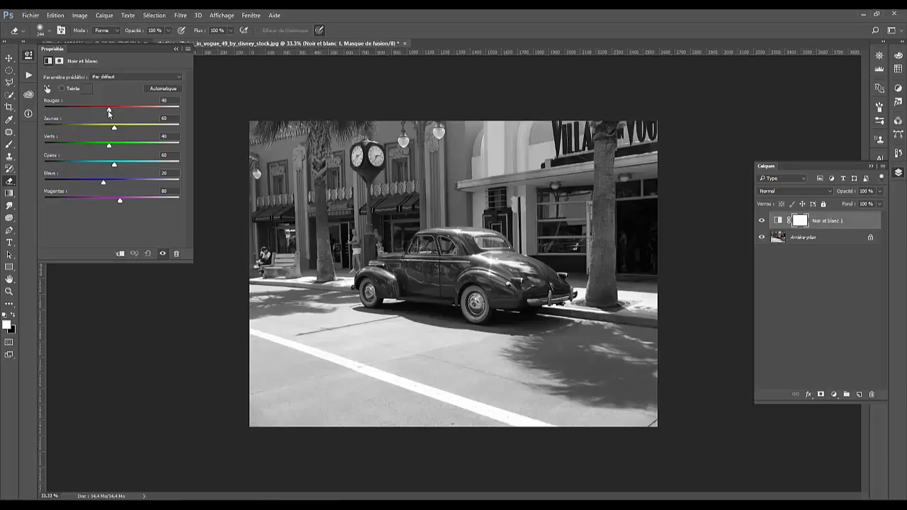
left_click_drag(109, 112, 86, 111)
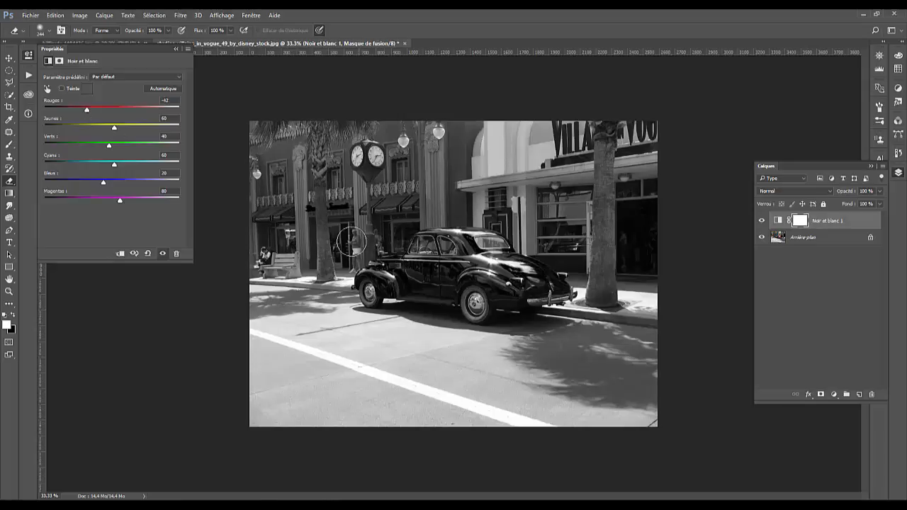
- Set the Black & White layer's Reds to 168 and compare the result with the colour original by toggling the layer's visibility
left_click(762, 221)
left_click(762, 221)
mouse_move(96, 109)
left_mouse_down()
mouse_move(160, 101)
mouse_move(143, 101)
left_mouse_up()
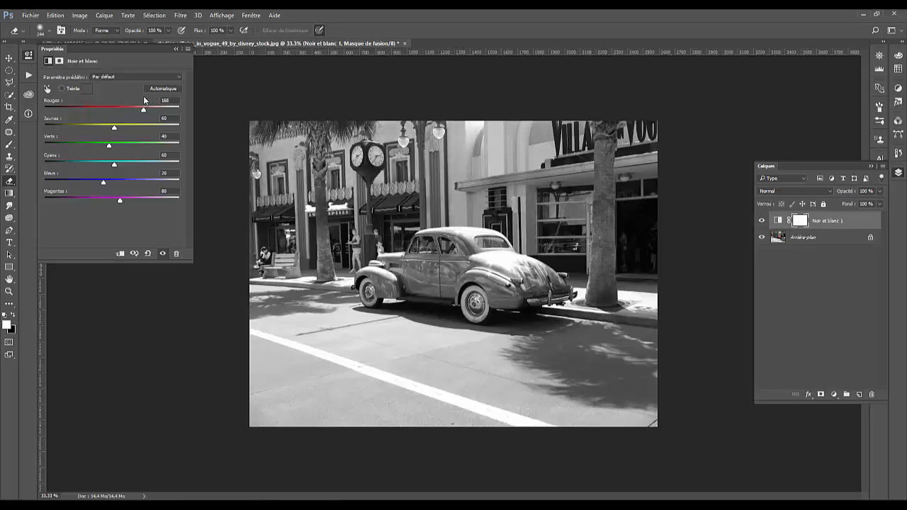
left_click(762, 220)
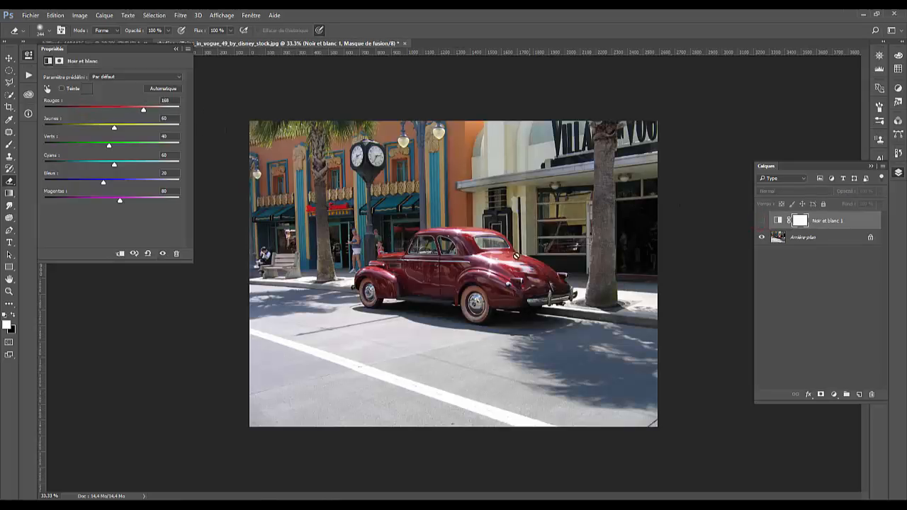
left_click(762, 220)
- Set the Black & White adjustment to Reds 61, Yellows -12, Greens 14, Cyans 49, Blues -33 and Magentas 77
left_click_drag(117, 126, 90, 128)
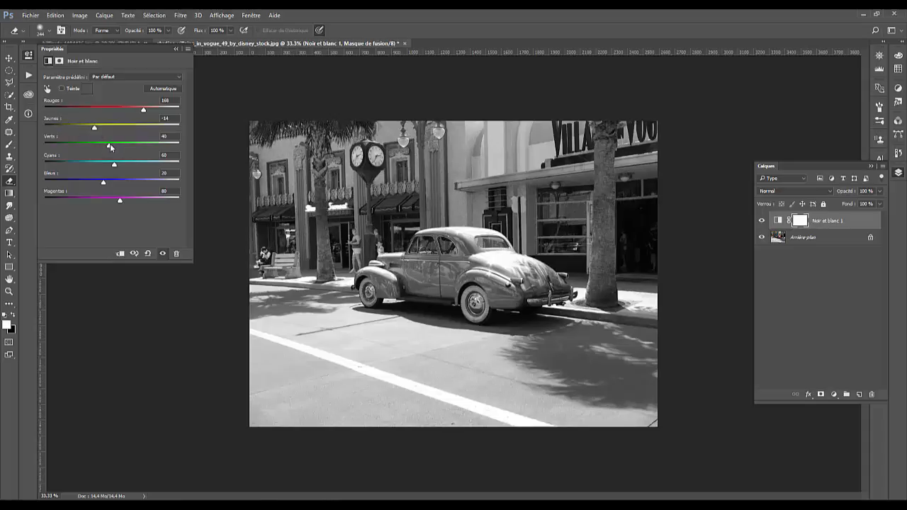
left_click_drag(109, 144, 124, 144)
left_click_drag(89, 138, 93, 139)
mouse_move(114, 165)
left_mouse_down()
mouse_move(102, 165)
mouse_move(111, 164)
left_mouse_up()
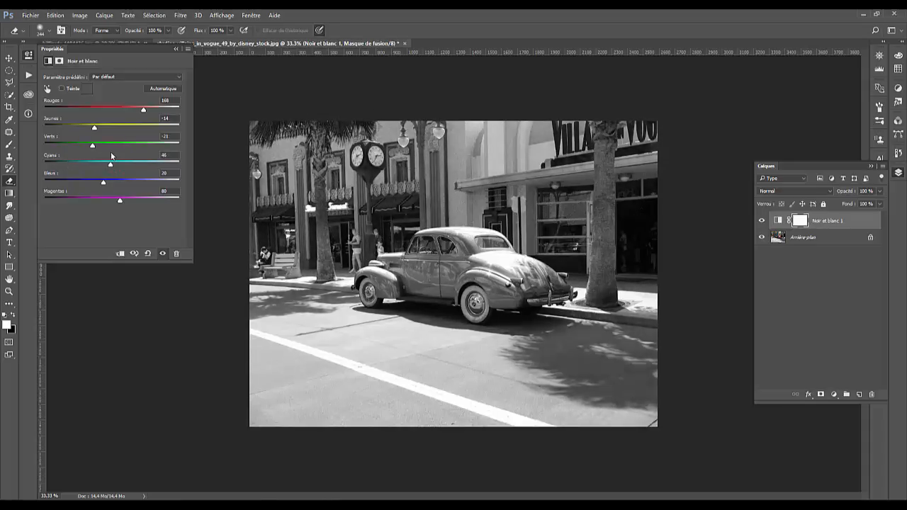
left_click(103, 183)
mouse_move(102, 183)
left_mouse_down()
mouse_move(128, 183)
mouse_move(83, 182)
mouse_move(106, 182)
mouse_move(89, 182)
mouse_move(103, 182)
mouse_move(92, 182)
mouse_move(122, 162)
mouse_move(64, 176)
mouse_move(126, 177)
mouse_move(90, 185)
mouse_move(103, 198)
mouse_move(41, 184)
mouse_move(120, 180)
left_mouse_up()
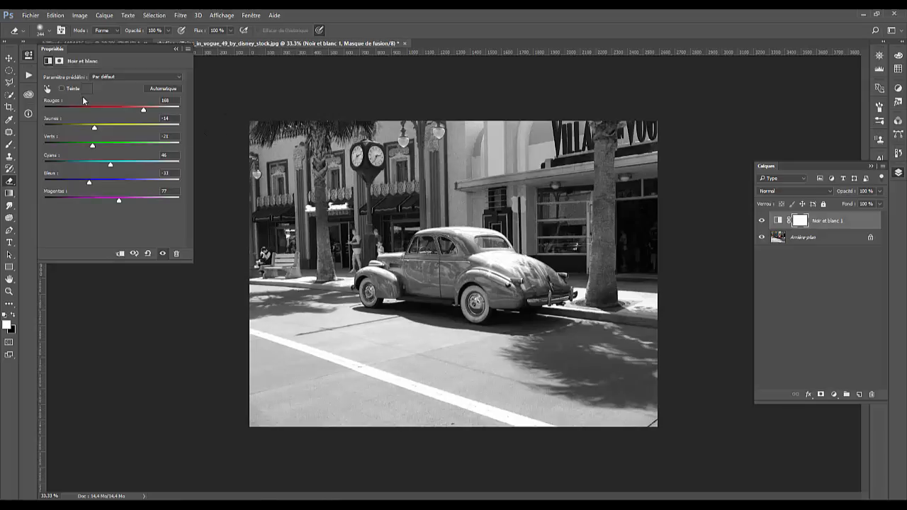
mouse_move(143, 110)
left_mouse_down()
mouse_move(115, 111)
mouse_move(113, 127)
mouse_move(95, 127)
mouse_move(112, 166)
left_mouse_up()
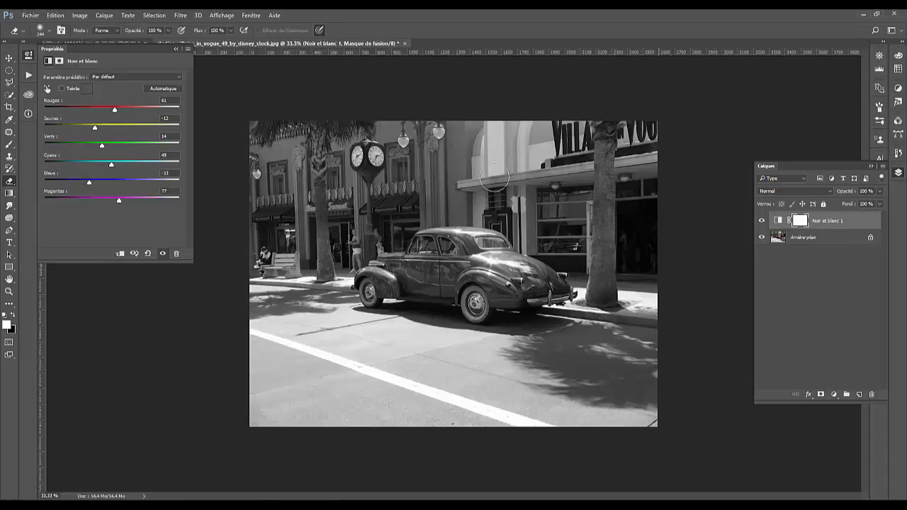
- Try painting black over the car with the Brush on the Black & White layer's mask, and undo the stroke
left_click(801, 224)
left_click(8, 142)
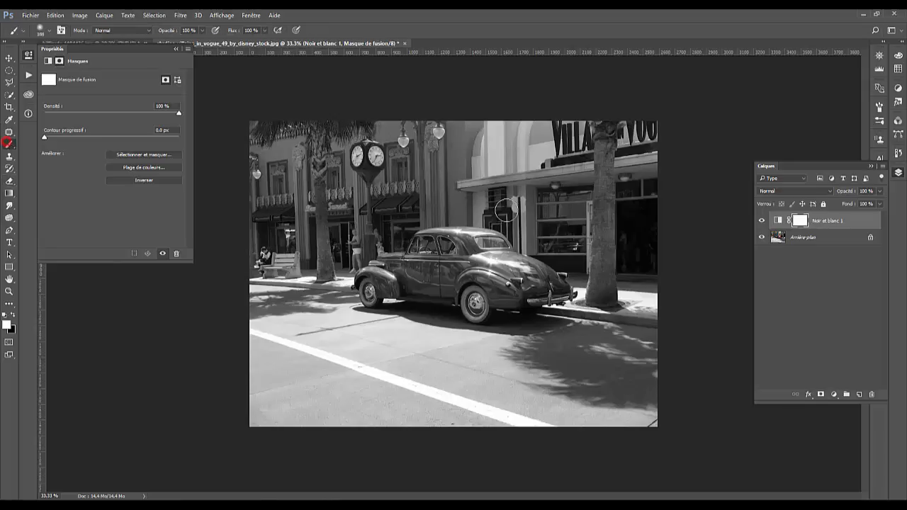
key("x")
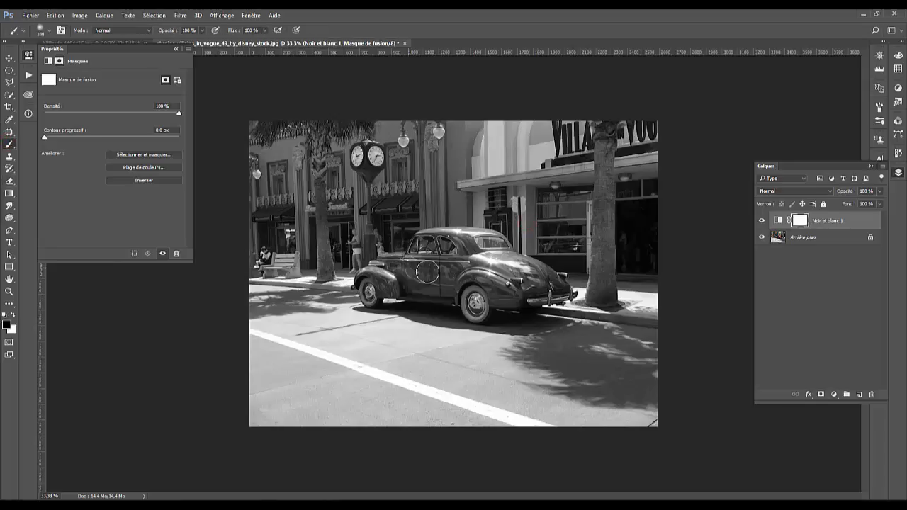
mouse_move(427, 271)
left_mouse_down()
mouse_move(416, 278)
mouse_move(460, 306)
left_mouse_up()
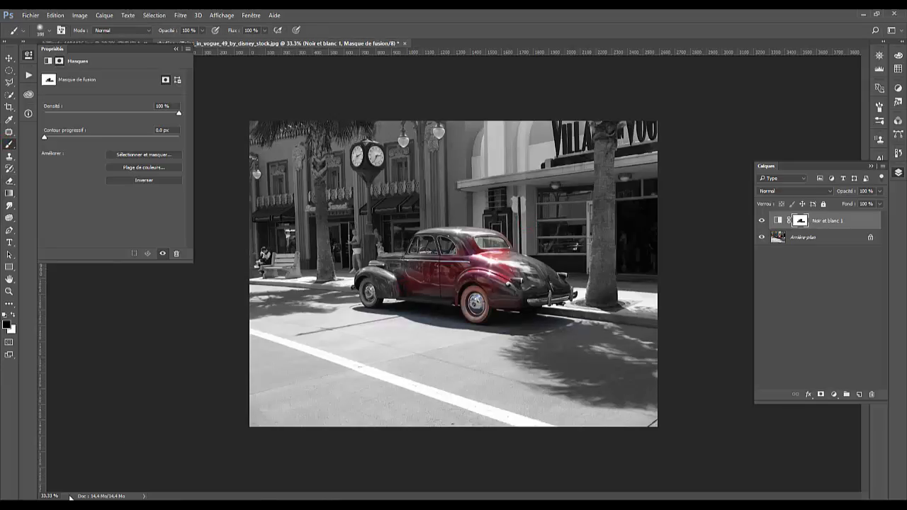
key("ctrl+z")
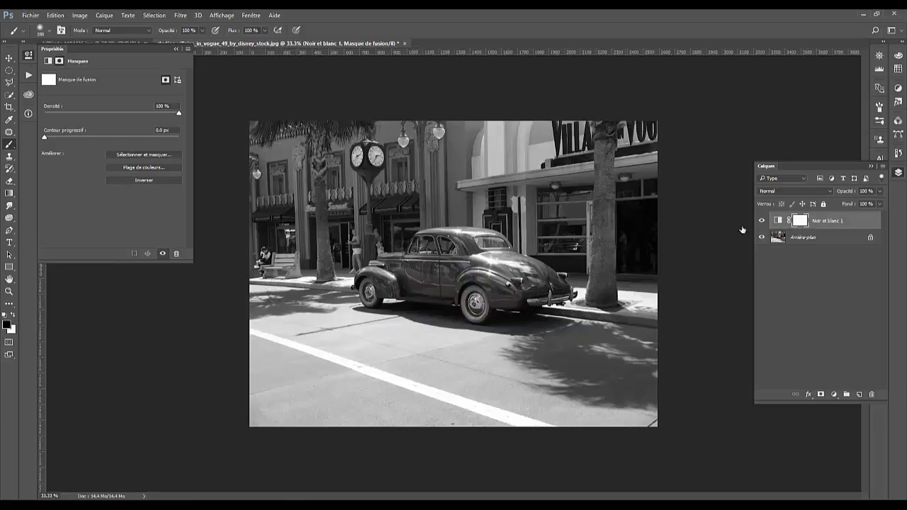
- Paint a horizontal black stroke across the car on the layer mask and paint over it in white
left_click_drag(567, 269, 354, 269)
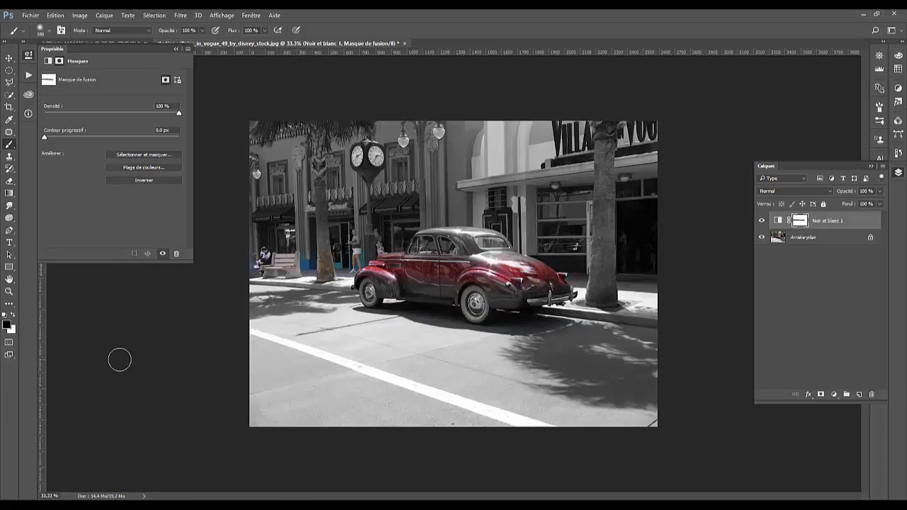
key("x")
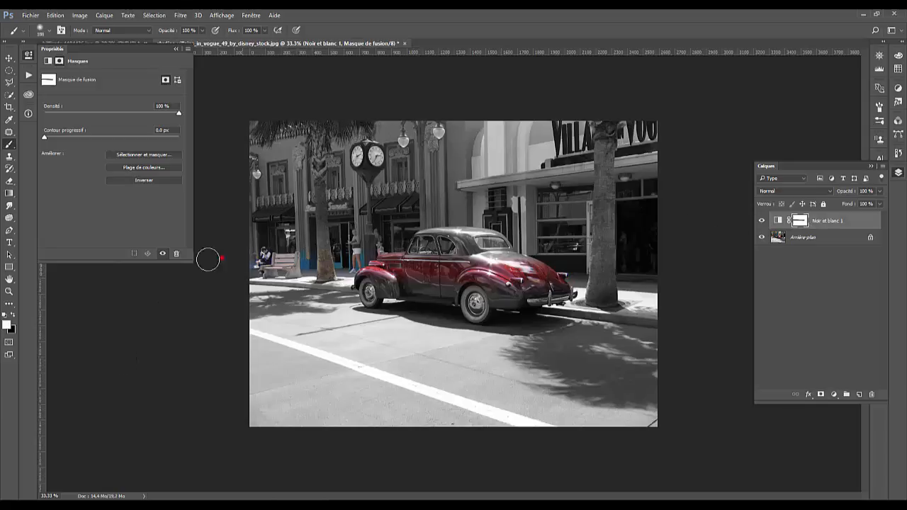
mouse_move(369, 262)
left_mouse_down()
mouse_move(393, 257)
mouse_move(645, 293)
mouse_move(658, 260)
mouse_move(426, 285)
left_mouse_up()
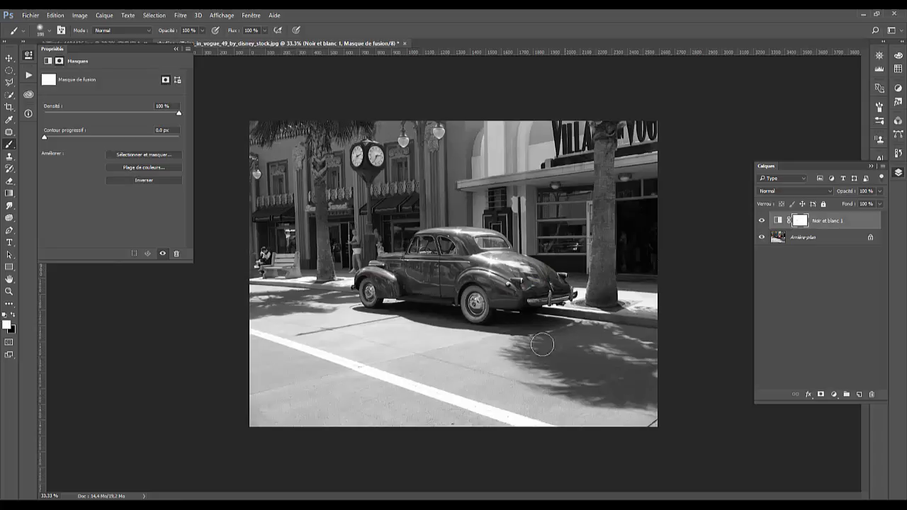
- Select the car's rear body and roof on the background layer with the Quick Selection tool
left_click(10, 95)
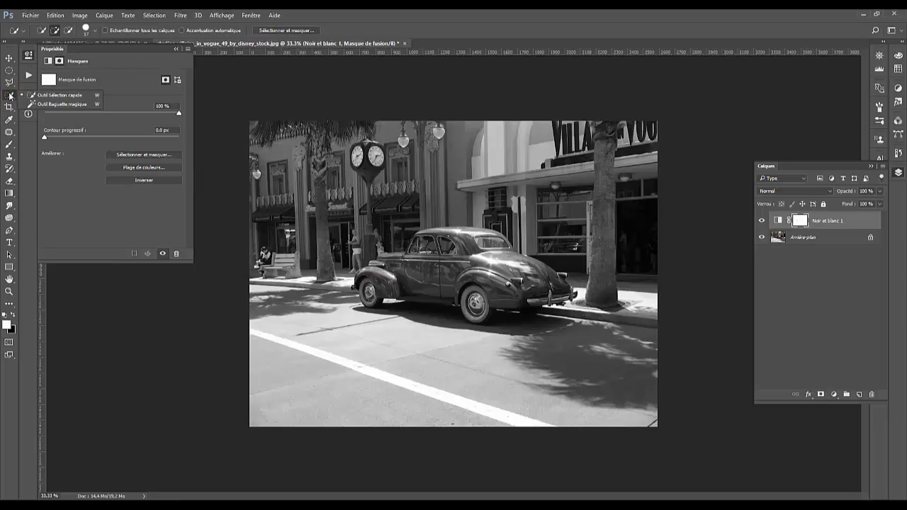
left_click(60, 95)
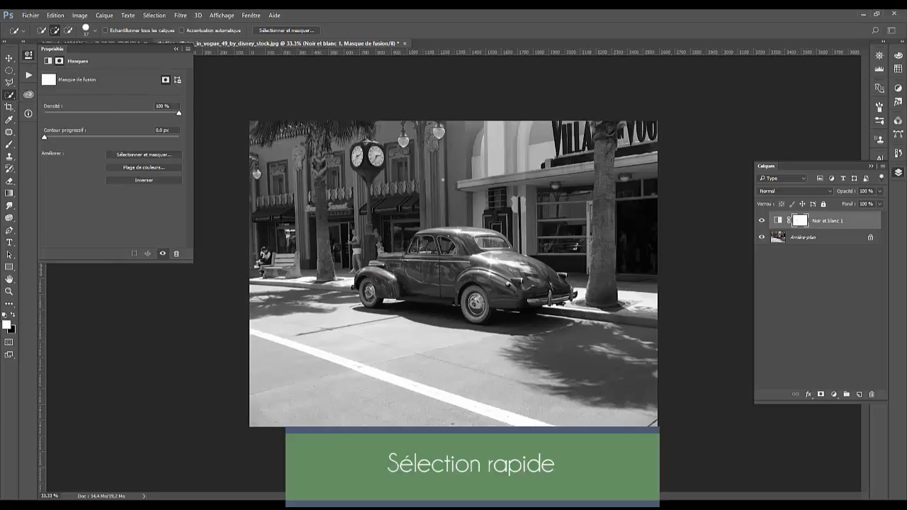
left_click(833, 237)
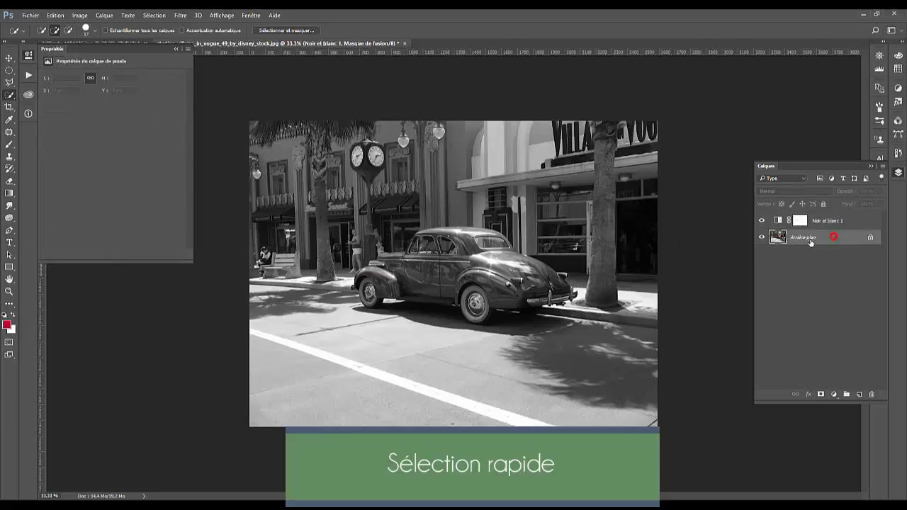
mouse_move(549, 286)
left_mouse_down()
mouse_move(573, 294)
mouse_move(469, 251)
mouse_move(482, 237)
mouse_move(499, 242)
left_mouse_up()
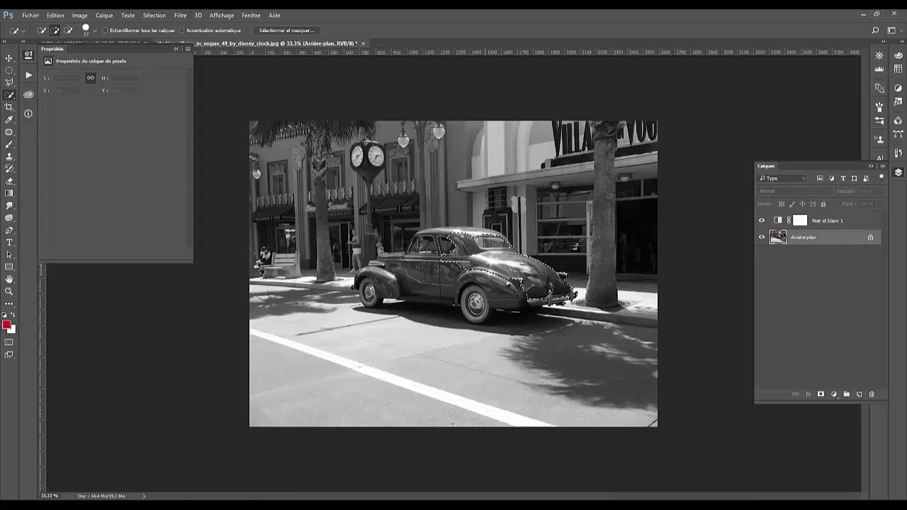
- Extend the quick selection over the car's rear wheel, side and front, undoing a stray stroke along the way
left_click(512, 292)
mouse_move(513, 292)
left_mouse_down()
mouse_move(494, 287)
mouse_move(500, 305)
mouse_move(531, 305)
mouse_move(467, 306)
mouse_move(485, 319)
left_mouse_up()
key("ctrl+z")
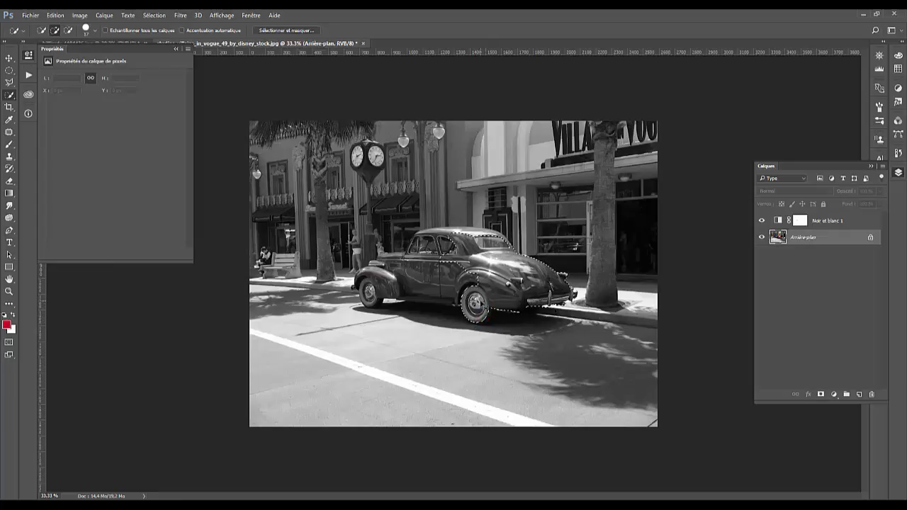
left_click_drag(478, 295, 394, 280)
left_click(376, 265)
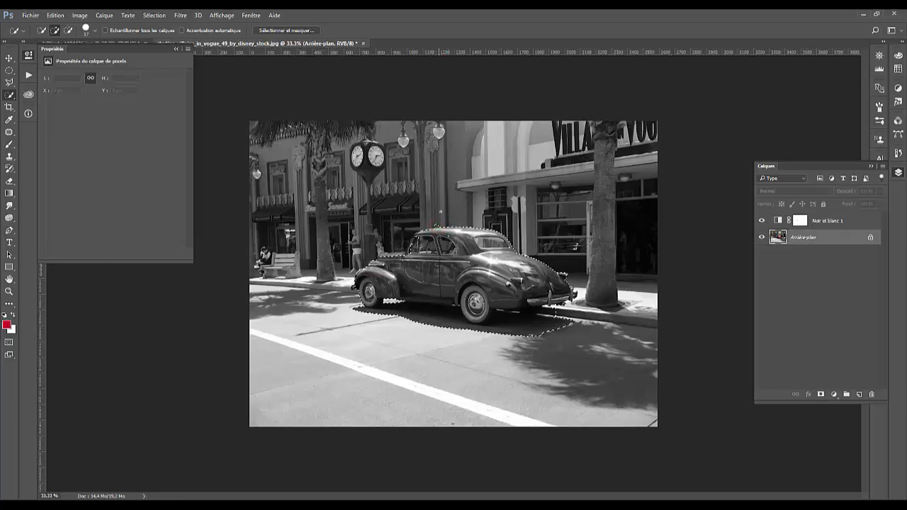
- Subtract the background spill along the car's roof edge from the selection
key("alt")
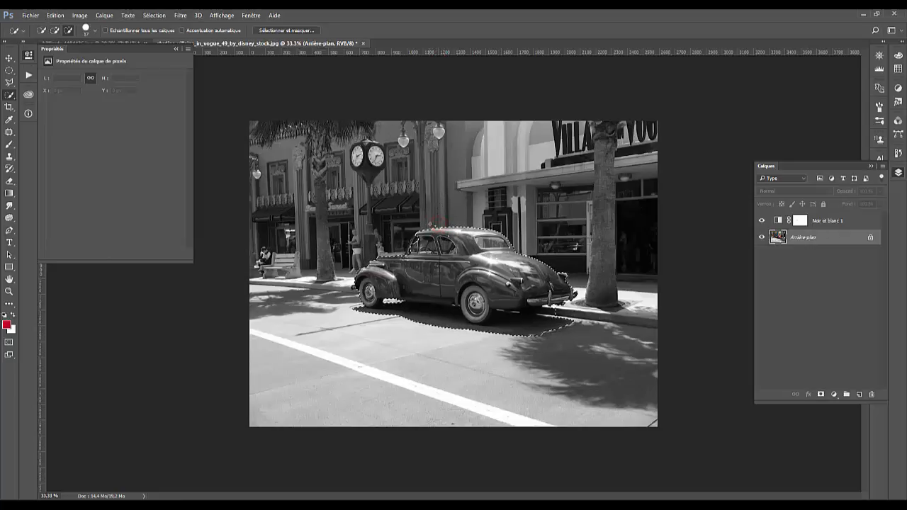
key("alt")
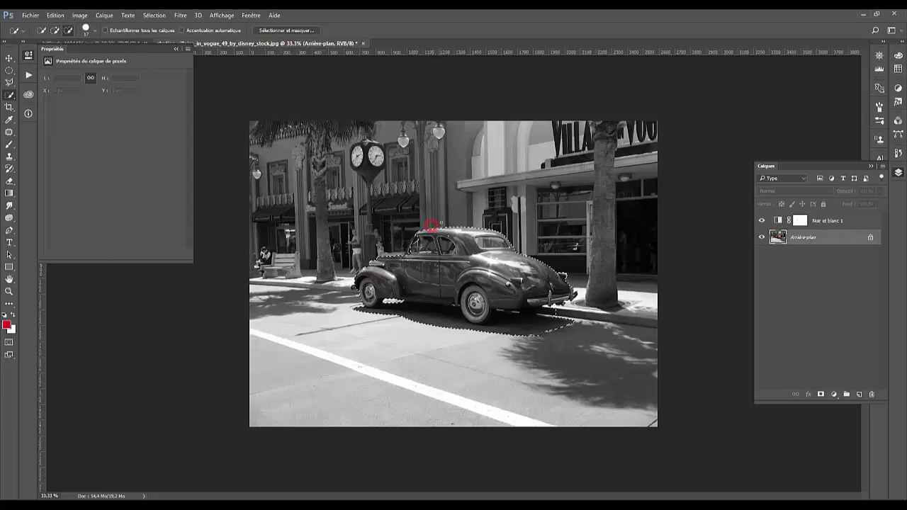
left_click(432, 226, "alt")
key("alt")
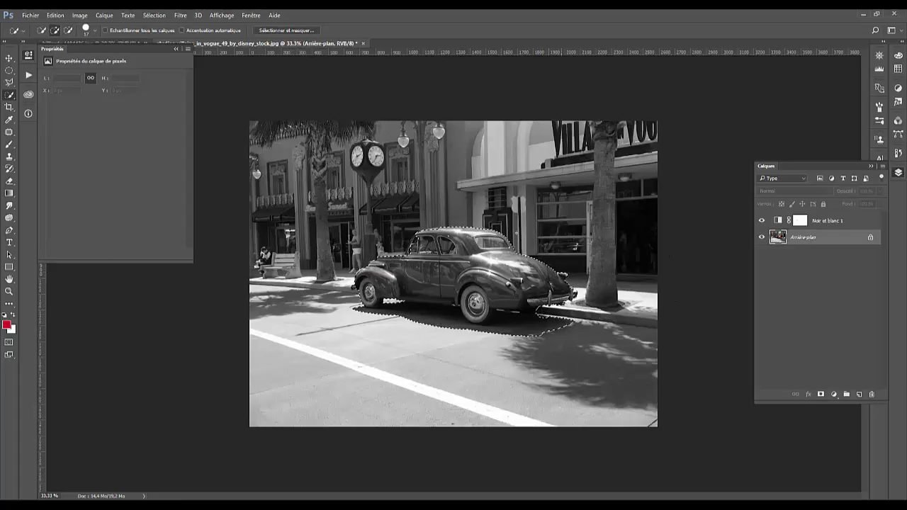
- Paint black over the selected car on the Noir et blanc 1 layer mask to bring back its red colour
key("alt")
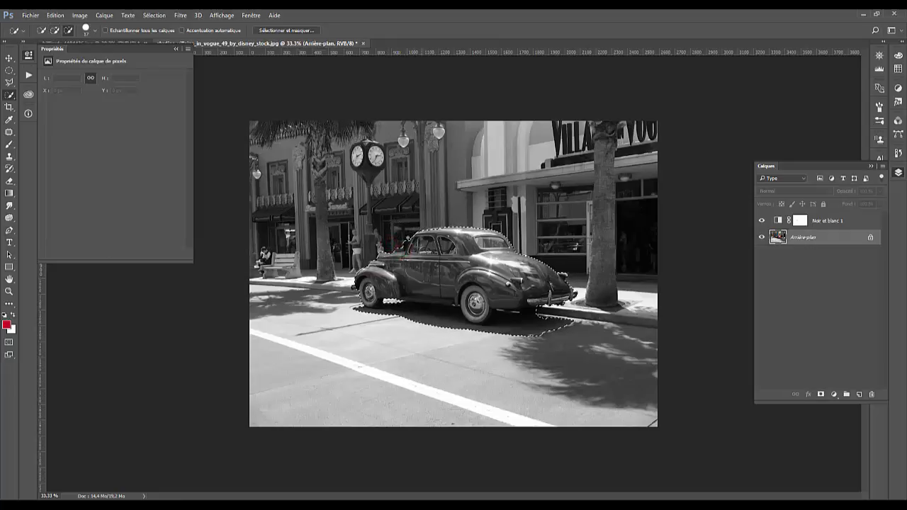
left_click(10, 145)
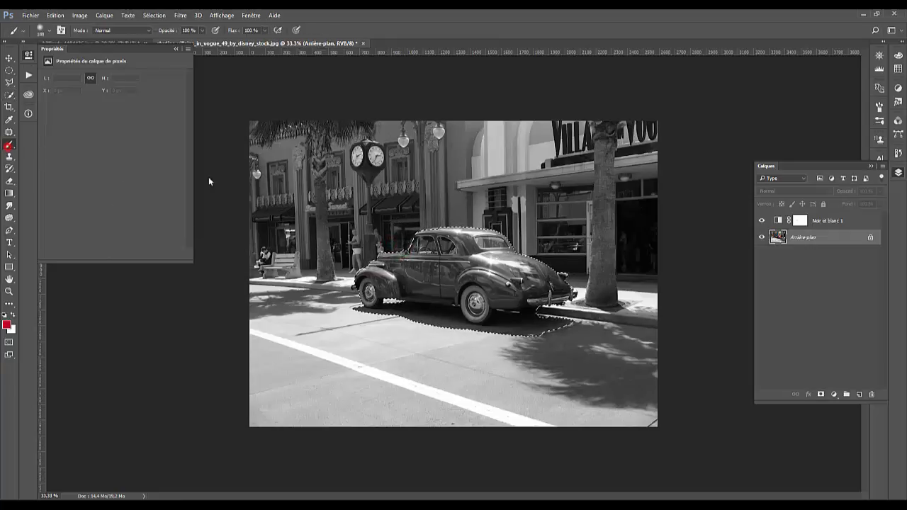
left_click(799, 220)
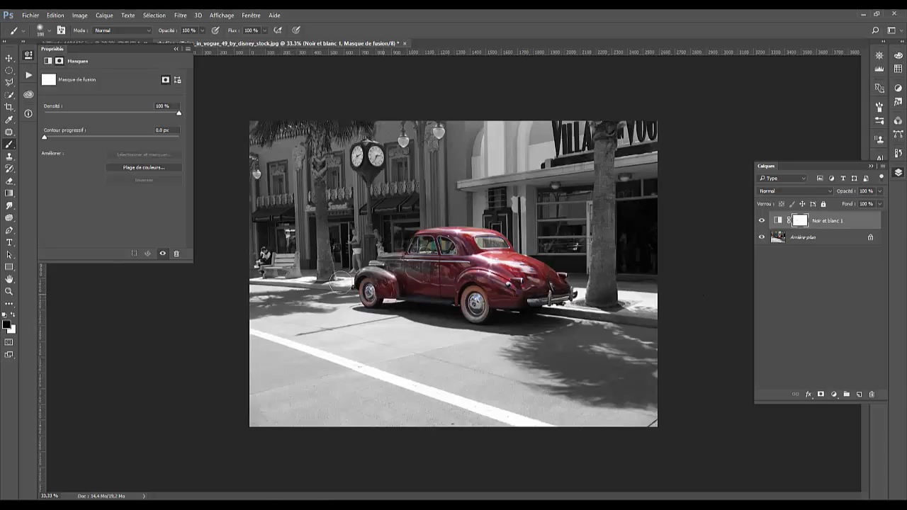
left_click_drag(407, 255, 439, 287)
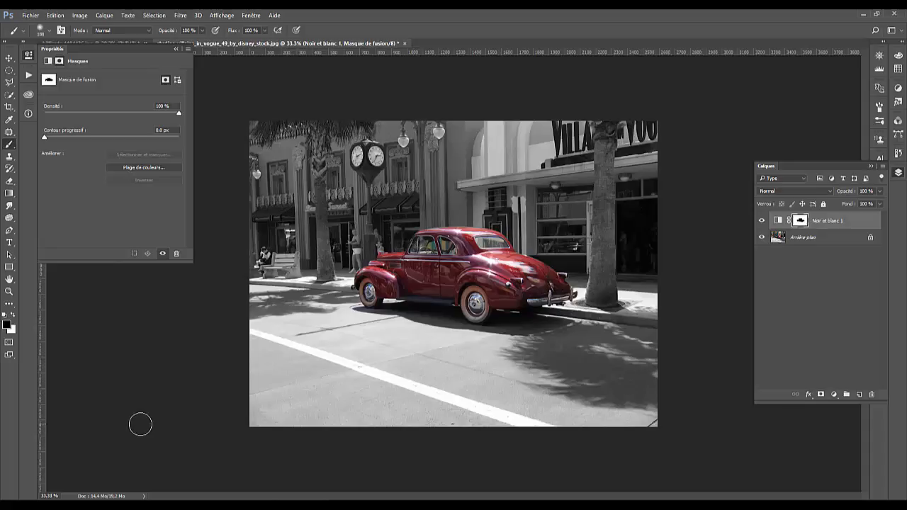
- Undo the mask painting over the car and clear the selection around it
key("ctrl+z")
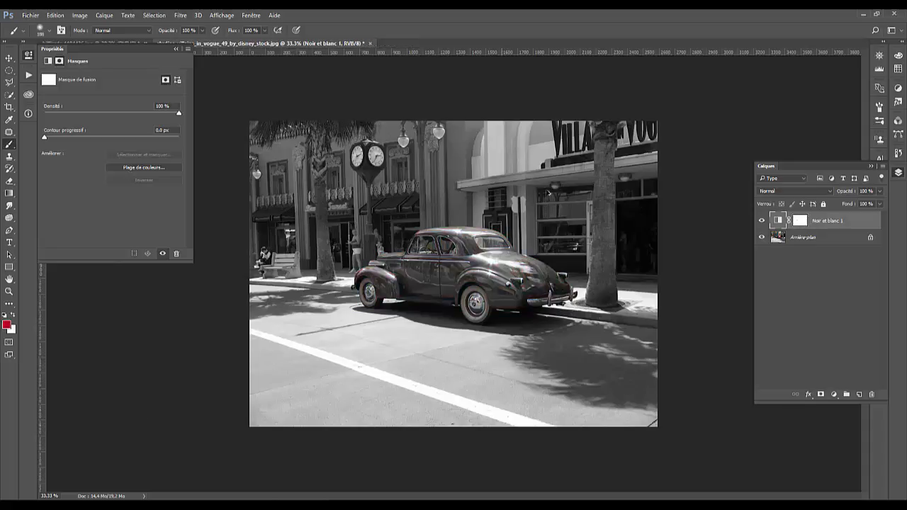
key("ctrl+z")
key("ctrl+z")
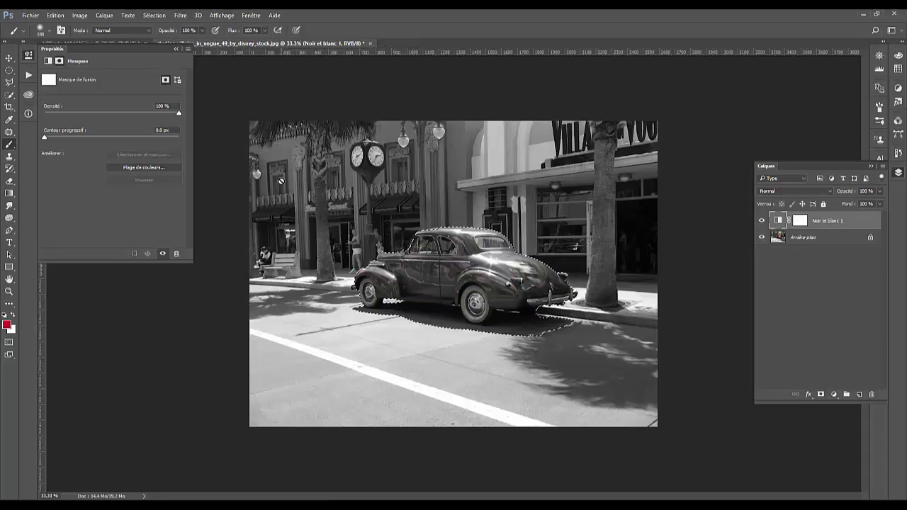
key("ctrl+d")
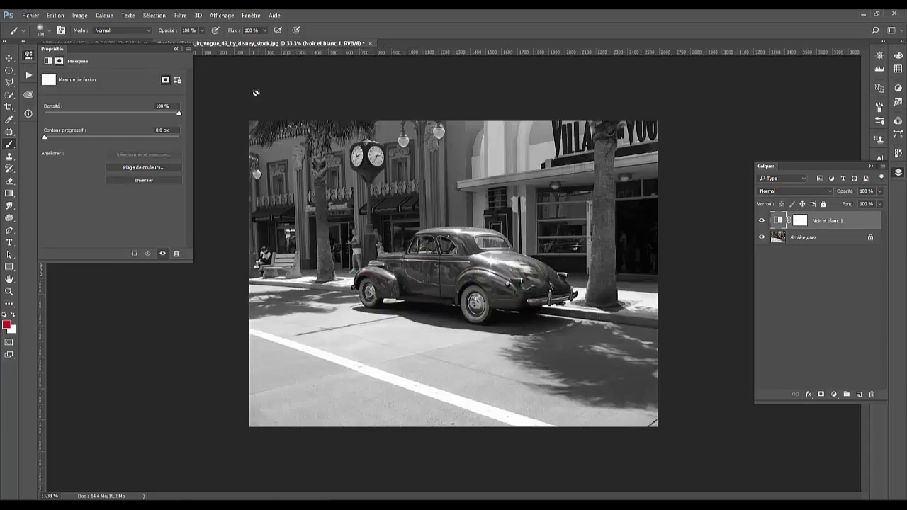
- Hide the Noir et blanc 1 adjustment layer and start a Color Range selection on the background layer
left_click(785, 236)
left_click(762, 221)
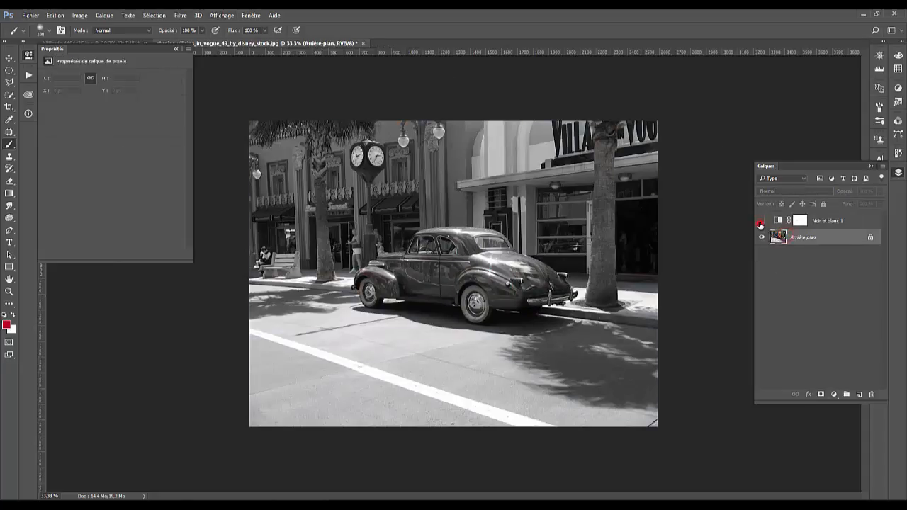
left_click(147, 19)
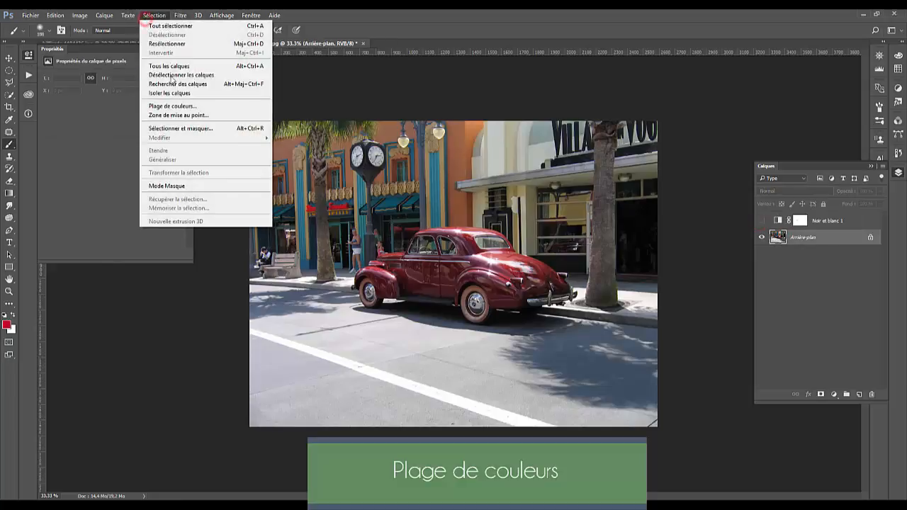
left_click(177, 107)
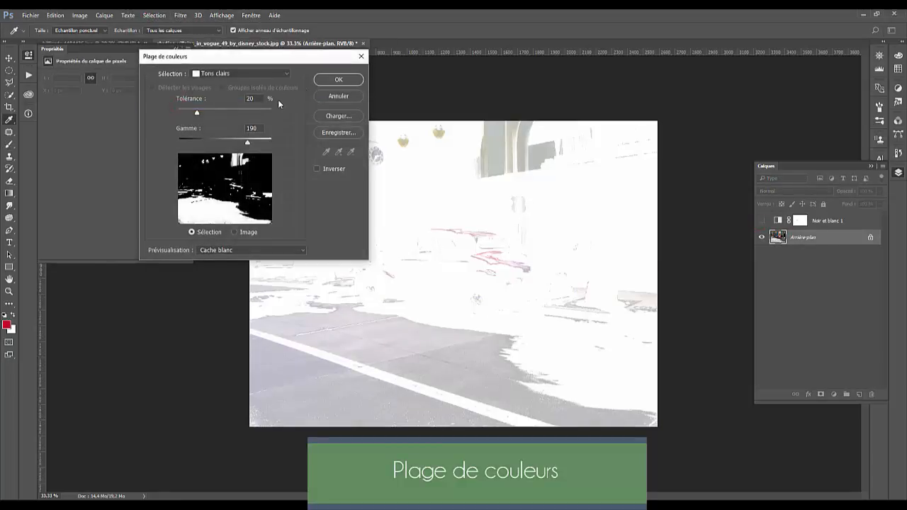
- Try the Rouges and Magentas presets in Color Range, comparing the image and selection previews for the reds
left_click(252, 75)
left_click(225, 98)
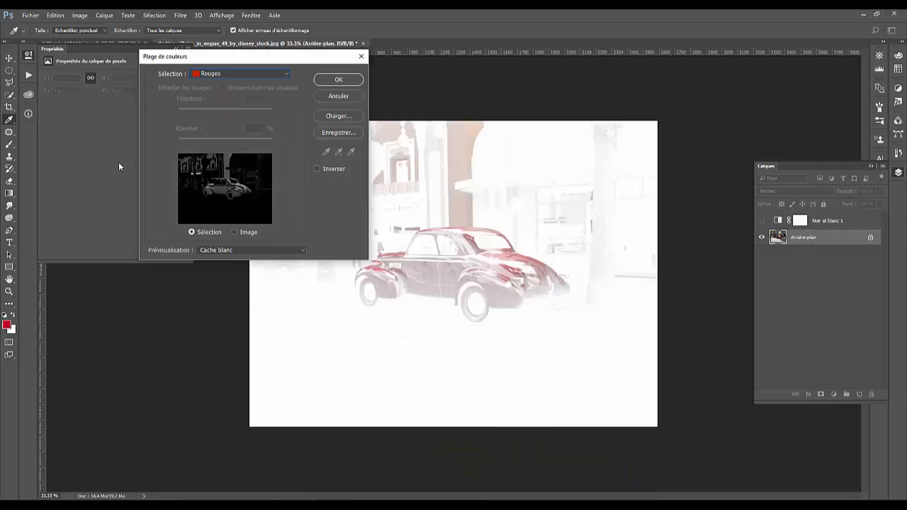
left_click(241, 233)
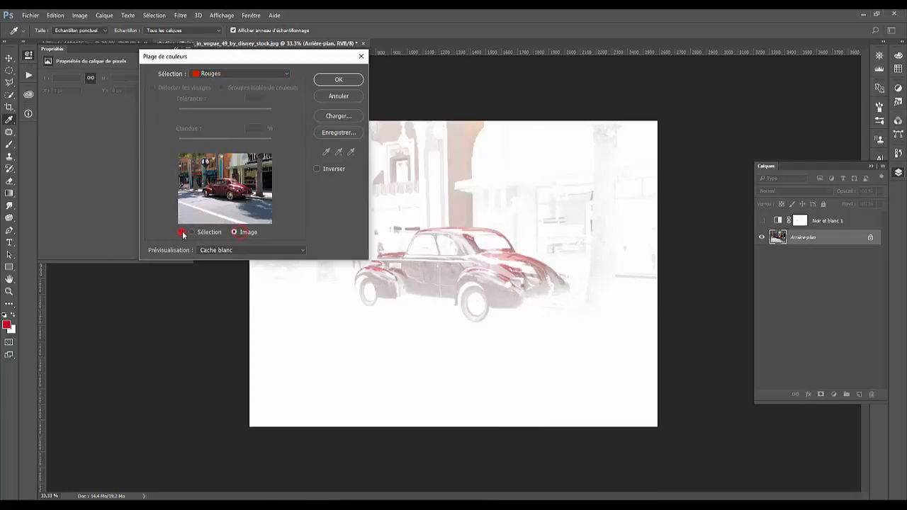
left_click(192, 232)
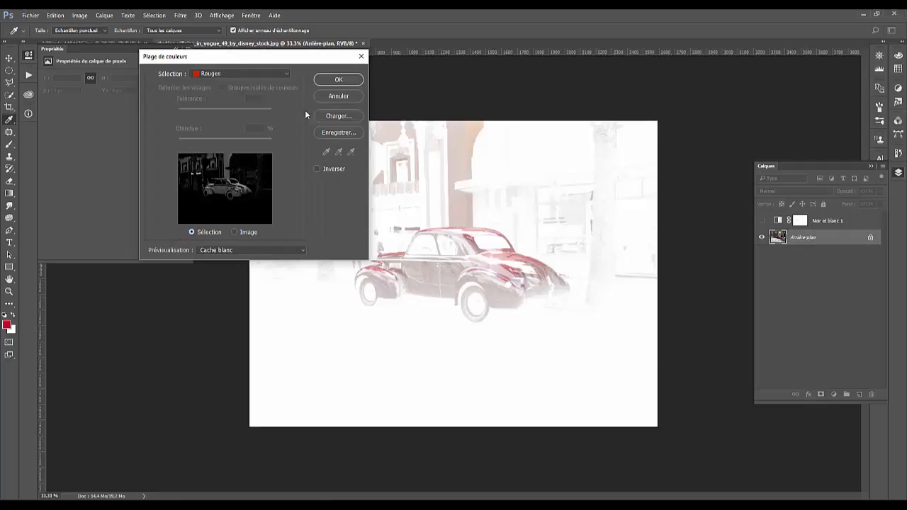
scroll(305, 109, "up", 1)
left_click(248, 73)
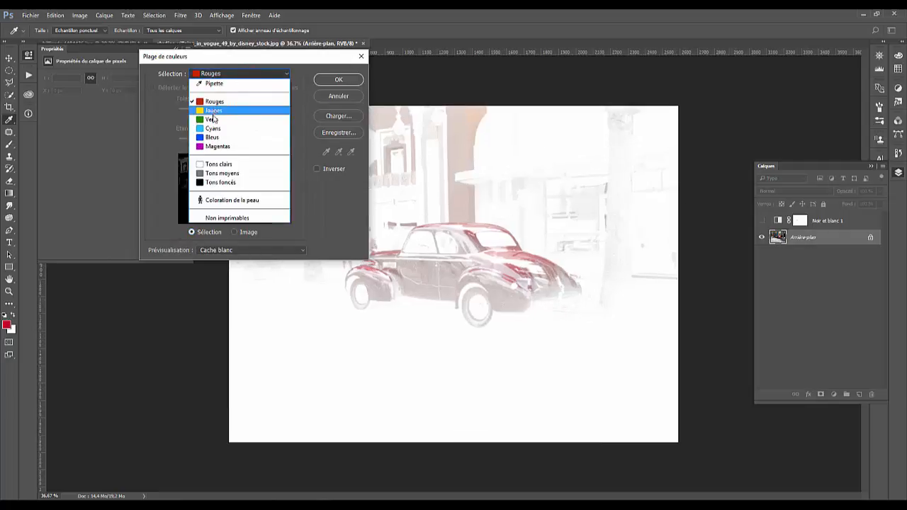
left_click(214, 146)
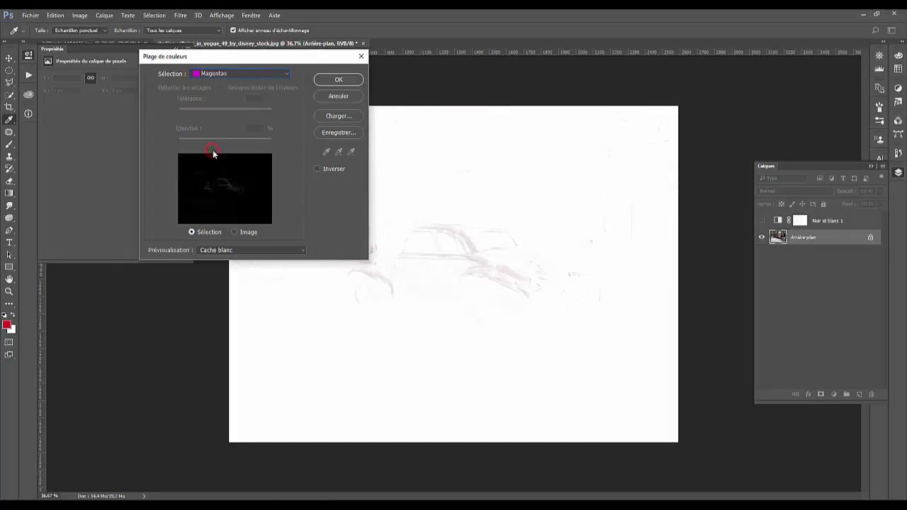
- Switch Color Range to Pipette sampling with a tolerance of 93 and preview the original image
left_click(226, 73)
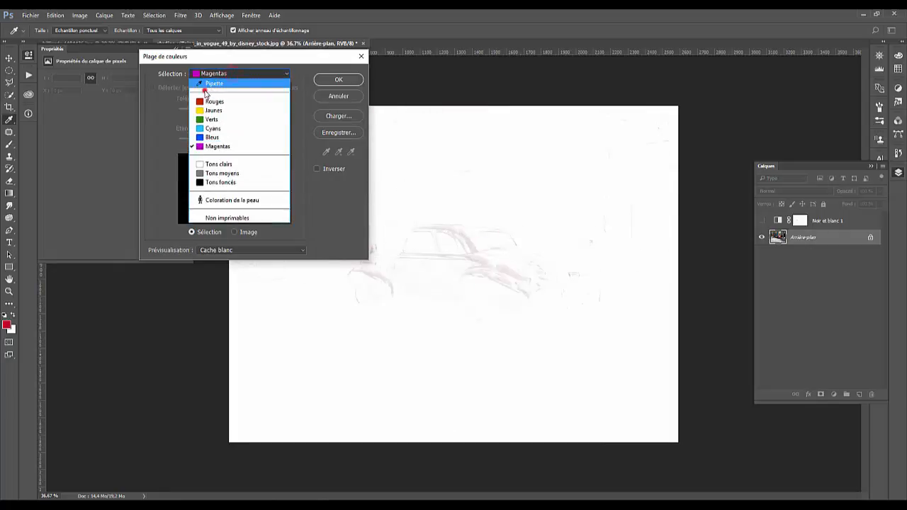
left_click(205, 90)
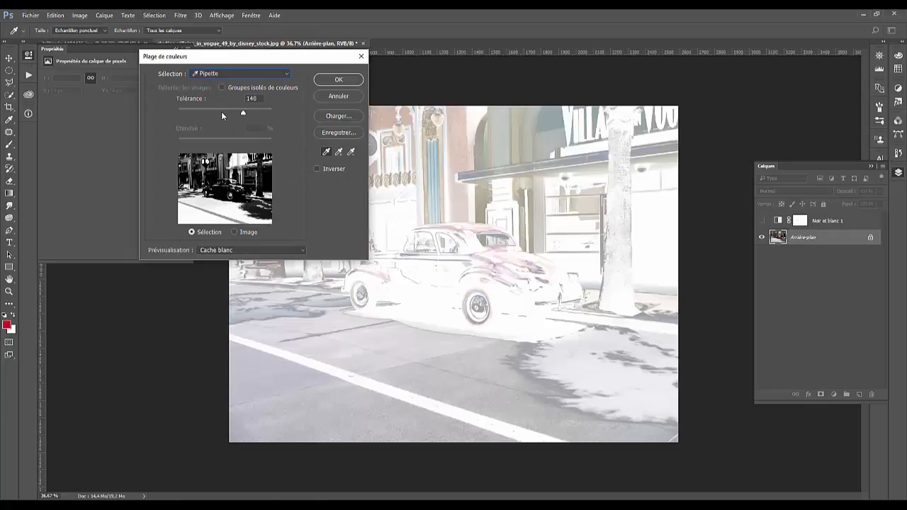
left_click(222, 112)
left_click(244, 232)
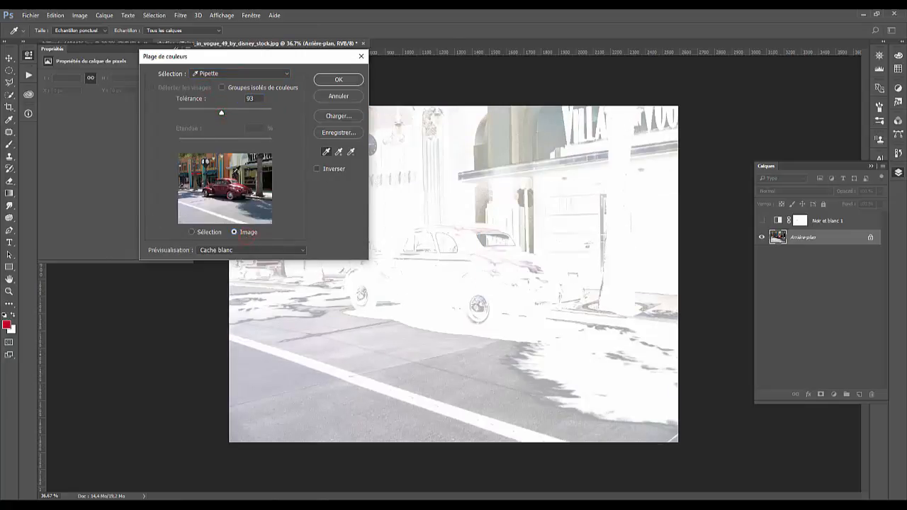
- Sample several spots on the car in the Color Range preview, trying to subtract some, and finish on its red bodywork
left_click(239, 190)
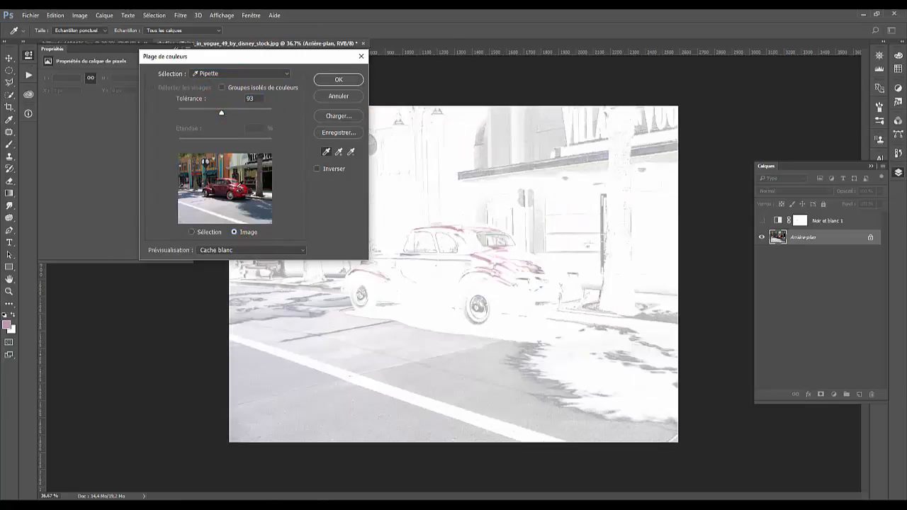
left_click(244, 185)
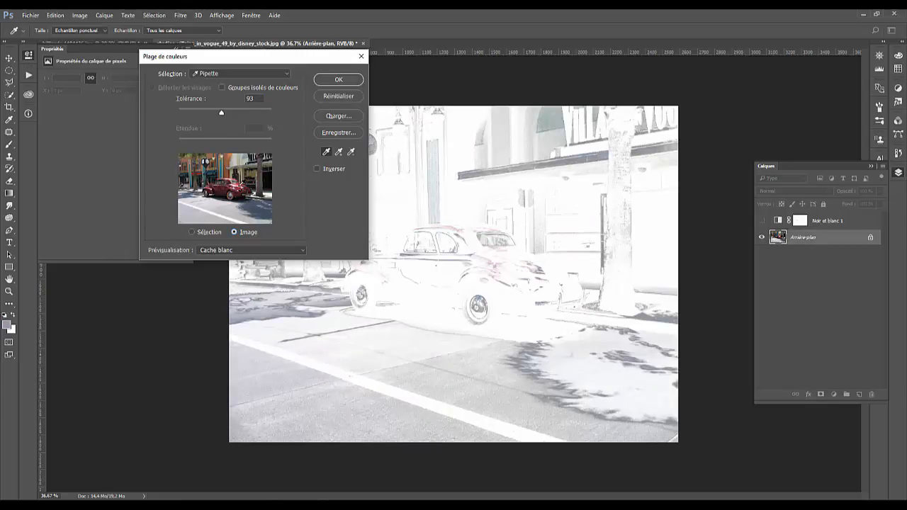
left_click(239, 187, "alt")
left_click(234, 187, "alt")
left_click(232, 185, "alt")
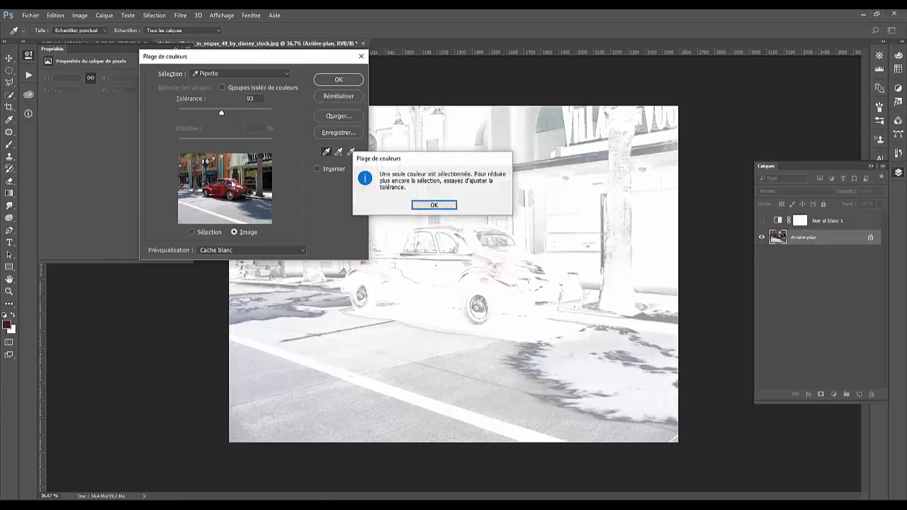
left_click(424, 203)
left_click(248, 186)
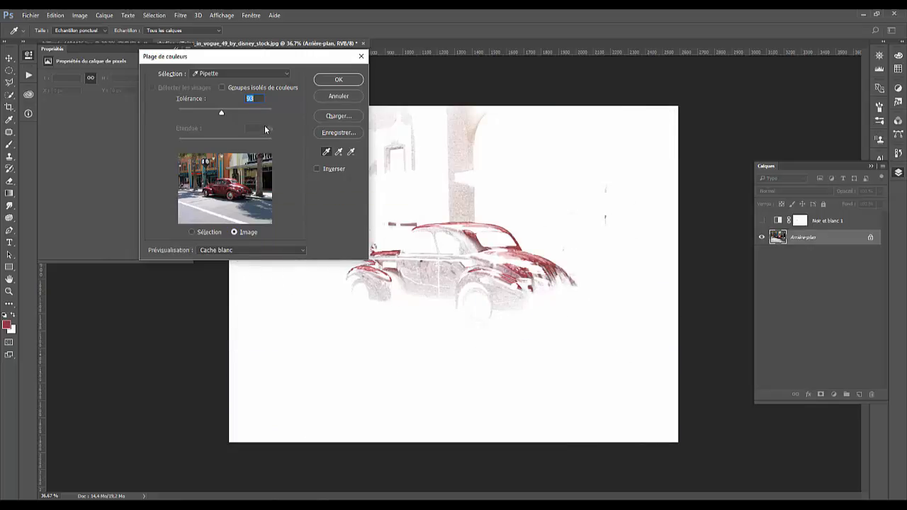
- Raise the Color Range tolerance to 200 and apply the selection
left_click_drag(221, 112, 268, 115)
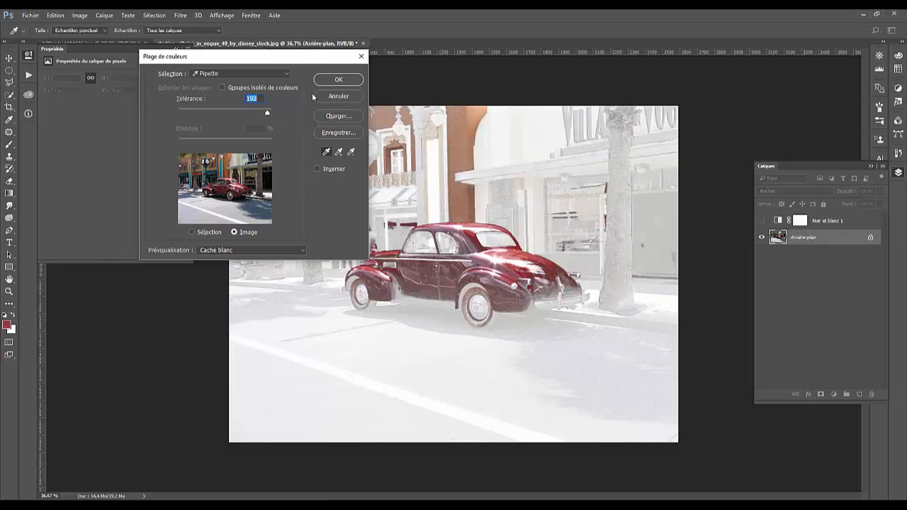
left_click_drag(267, 113, 276, 113)
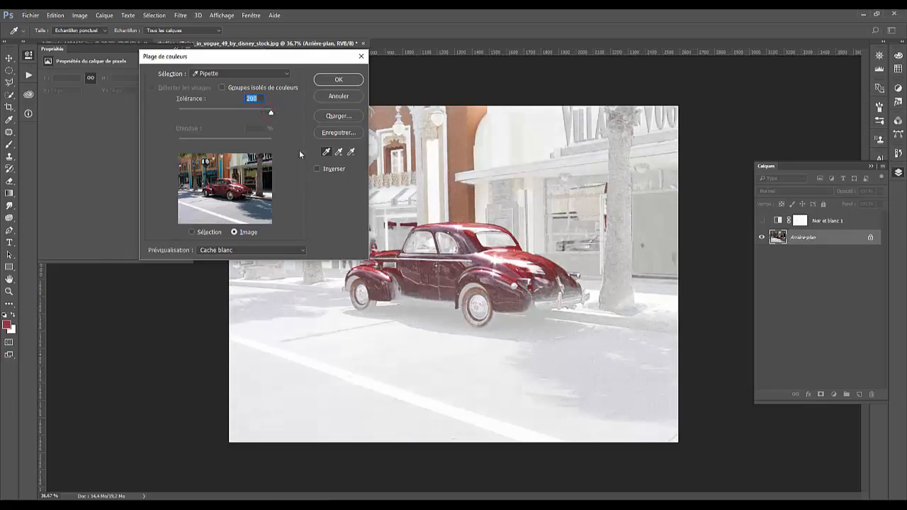
left_click(323, 80)
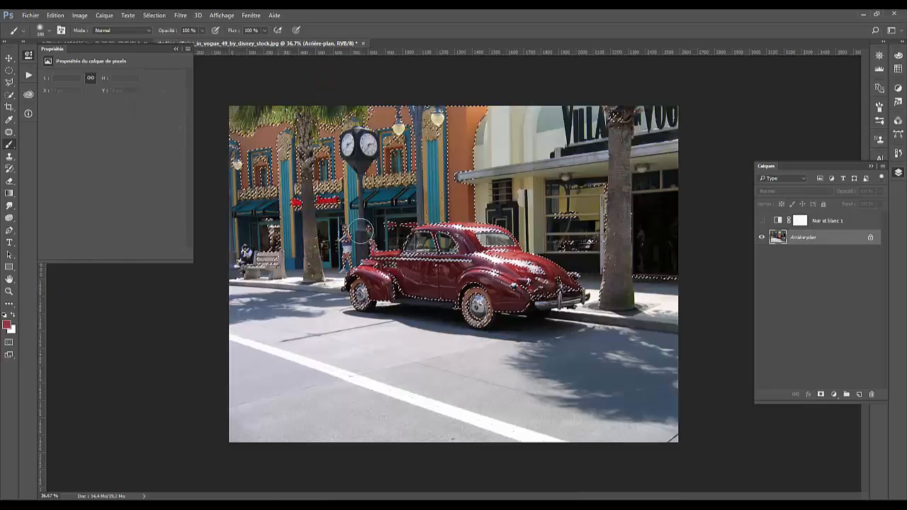
- Show the Noir et blanc 1 layer and paint black over the car on its mask within the selection
left_click(762, 221)
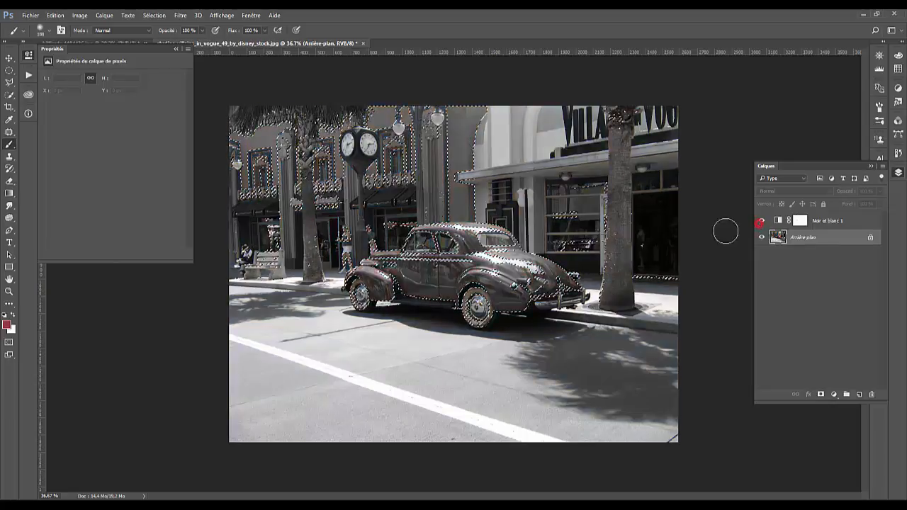
left_click(804, 224)
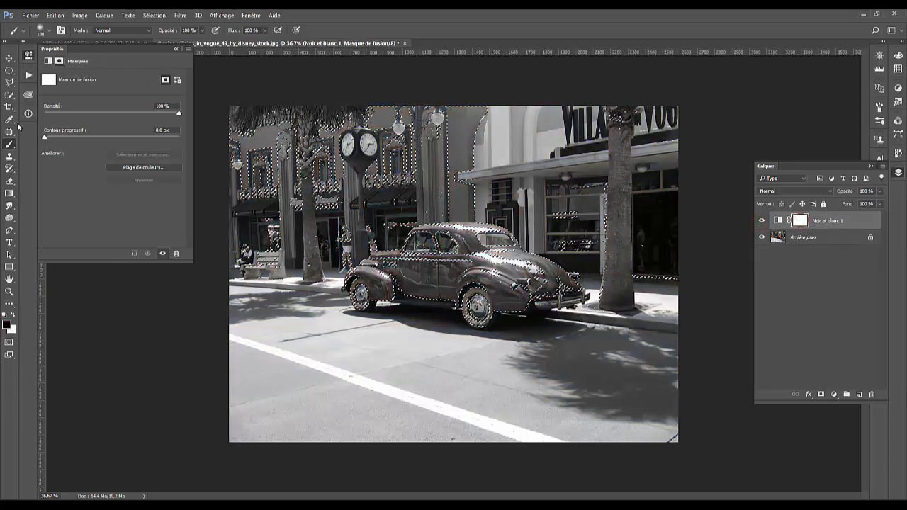
mouse_move(480, 282)
left_mouse_down()
mouse_move(516, 281)
mouse_move(494, 305)
mouse_move(579, 278)
mouse_move(532, 274)
mouse_move(529, 285)
mouse_move(477, 225)
mouse_move(472, 255)
mouse_move(501, 231)
mouse_move(411, 256)
mouse_move(462, 255)
mouse_move(426, 292)
mouse_move(450, 304)
mouse_move(401, 287)
left_mouse_up()
mouse_move(381, 287)
left_mouse_down()
mouse_move(364, 275)
mouse_move(414, 256)
mouse_move(360, 273)
mouse_move(432, 254)
mouse_move(429, 240)
mouse_move(417, 246)
mouse_move(434, 243)
left_mouse_up()
- Deselect and paint white on the mask with a 94 px brush over the colour spill above the car's roof and on its rear wheel
key("x")
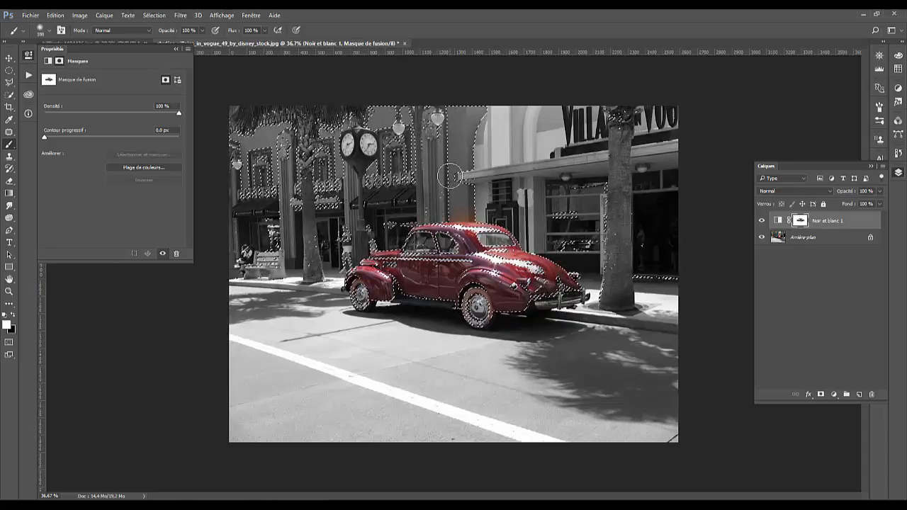
key("ctrl+d")
right_click(524, 200)
left_click(604, 221)
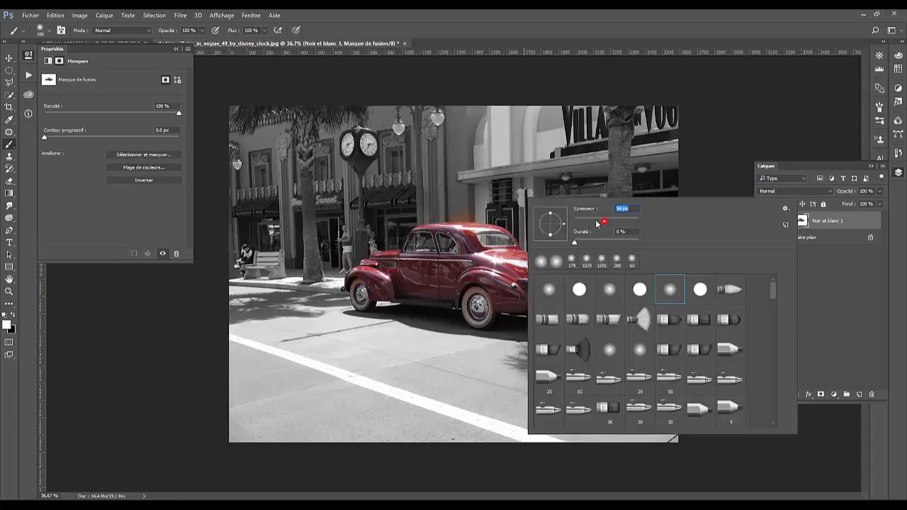
mouse_move(497, 217)
left_mouse_down()
mouse_move(431, 208)
mouse_move(476, 214)
mouse_move(396, 229)
left_mouse_up()
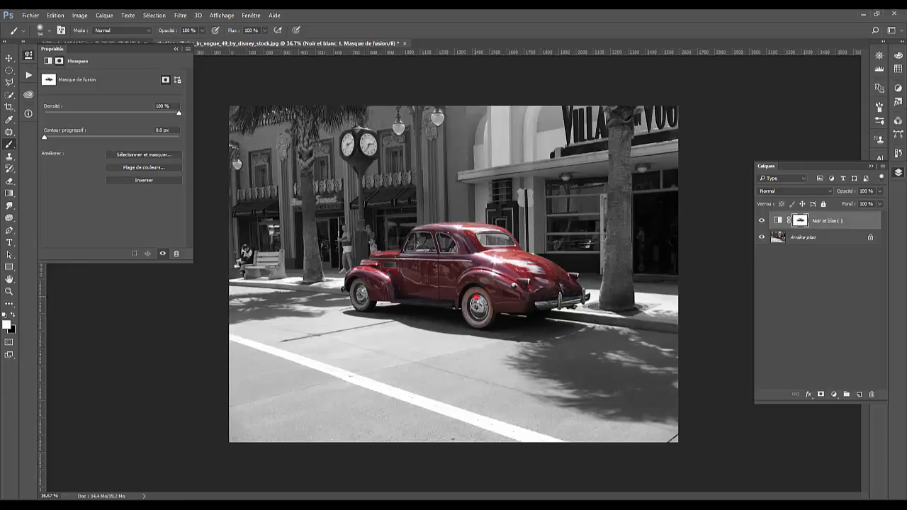
mouse_move(476, 305)
left_mouse_down()
mouse_move(484, 317)
mouse_move(484, 300)
mouse_move(470, 304)
mouse_move(472, 318)
left_mouse_up()
key("x")
- Toggle the Noir et blanc 1 layer's visibility to compare the photo before and after the effect
left_click(761, 221)
left_click(760, 220)
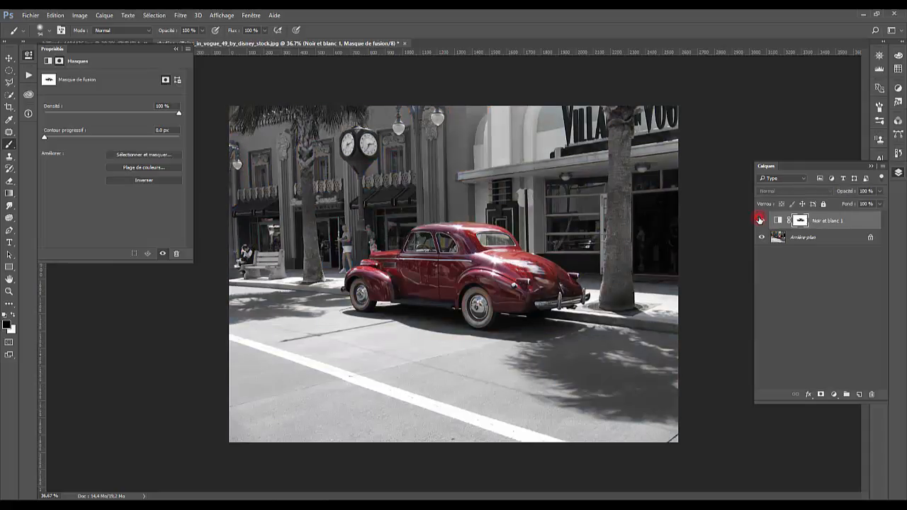
left_click(761, 221)
left_click(760, 220)
left_click(760, 221)
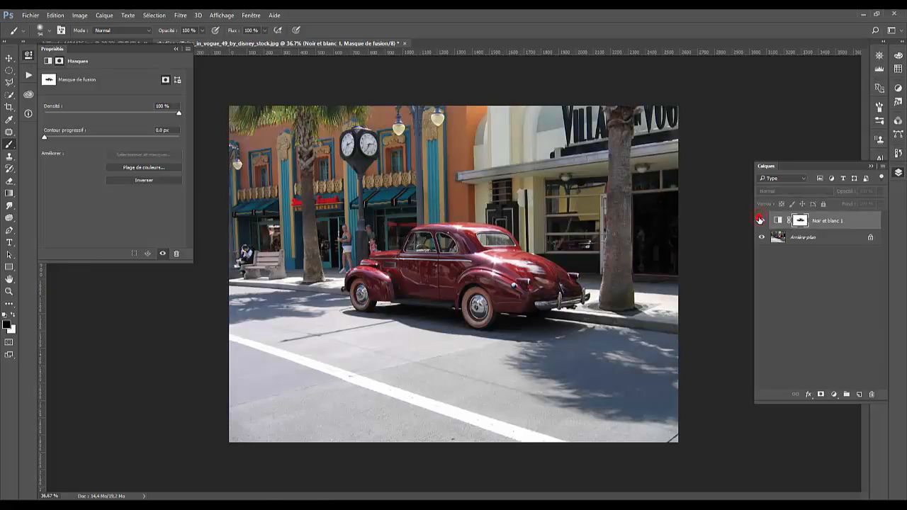
left_click(761, 220)
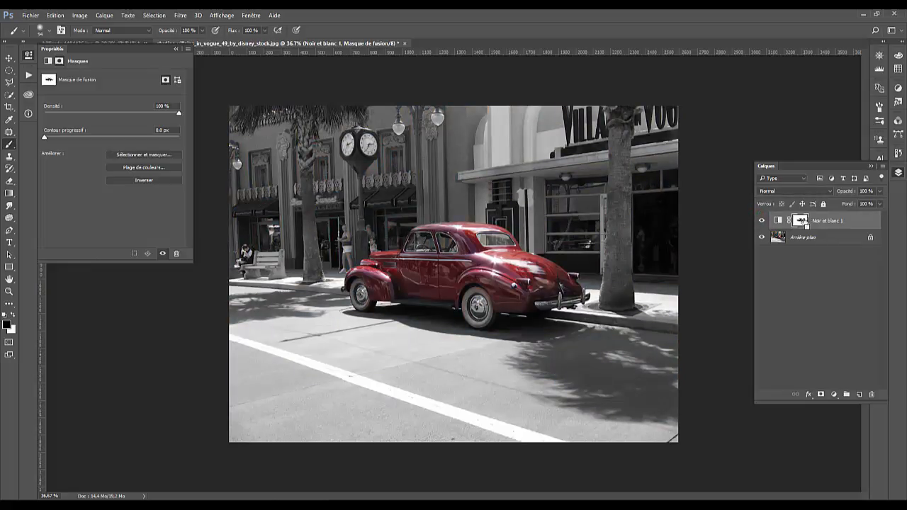
- Step back through the mask painting to the blank mask and redo it
key("ctrl+alt+z")
key("ctrl+alt+z")
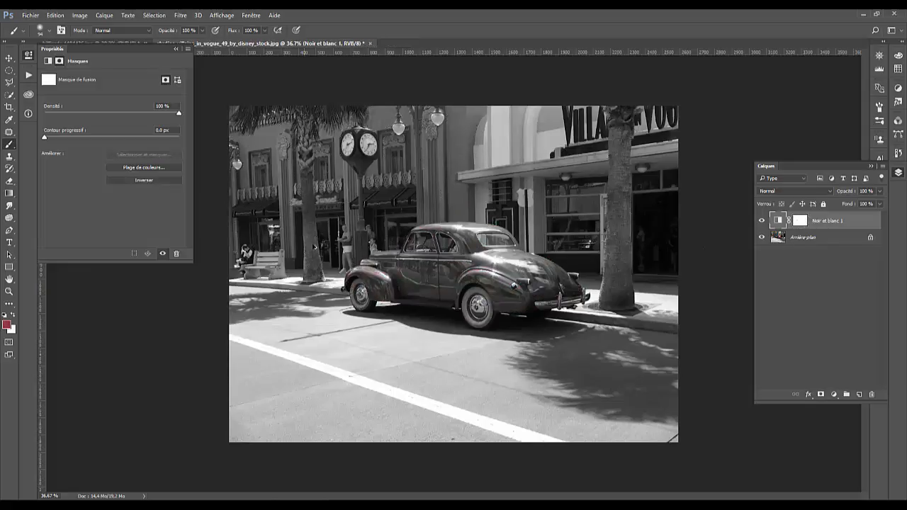
key("ctrl+shift+z")
key("ctrl+shift+z")
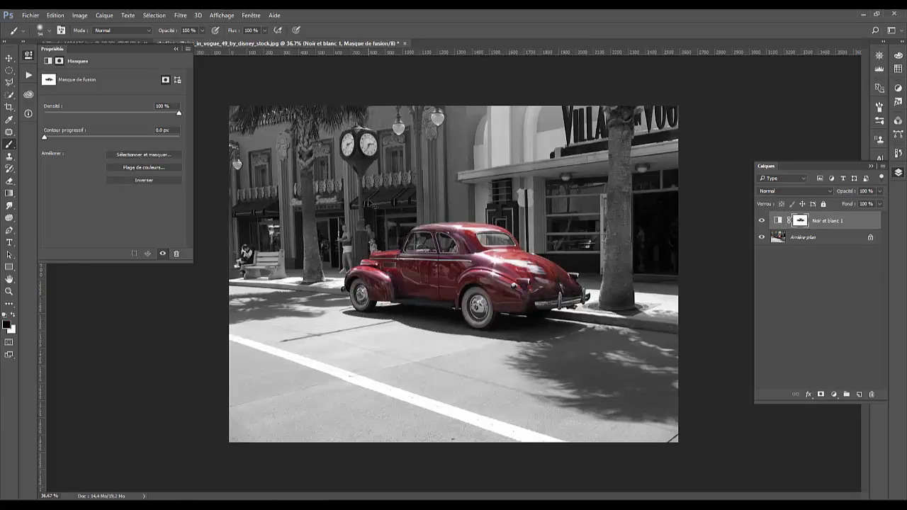
- Step back through the history to the rough selection drawn around the car, with the layer mask blank
key("ctrl+alt+z")
key("ctrl+alt+z")
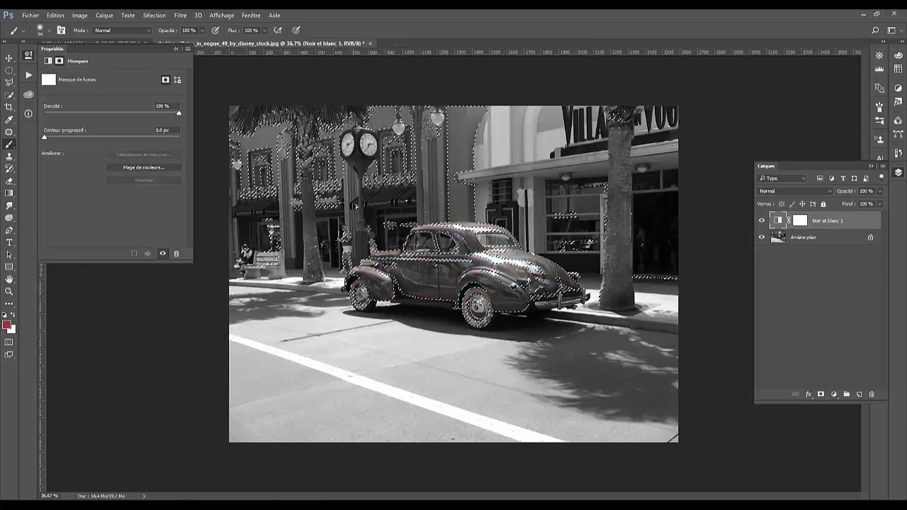
key("ctrl+alt+z")
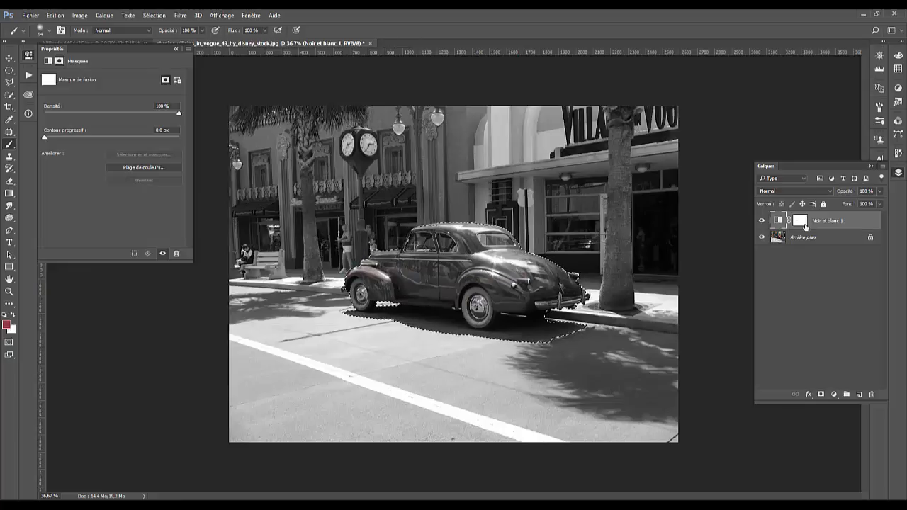
- Fill the selected car area with black on the Noir et blanc 1 mask and deselect
left_click(803, 224)
key("x")
key("Delete")
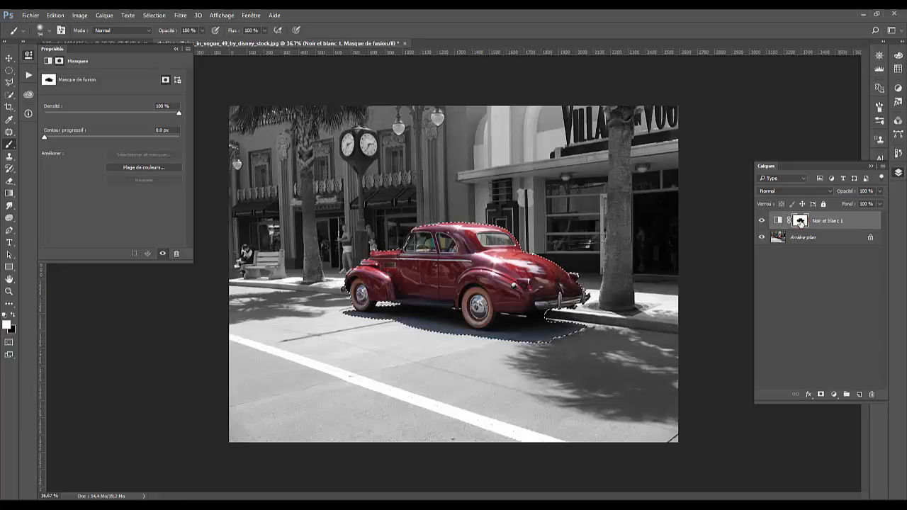
key("ctrl+d")
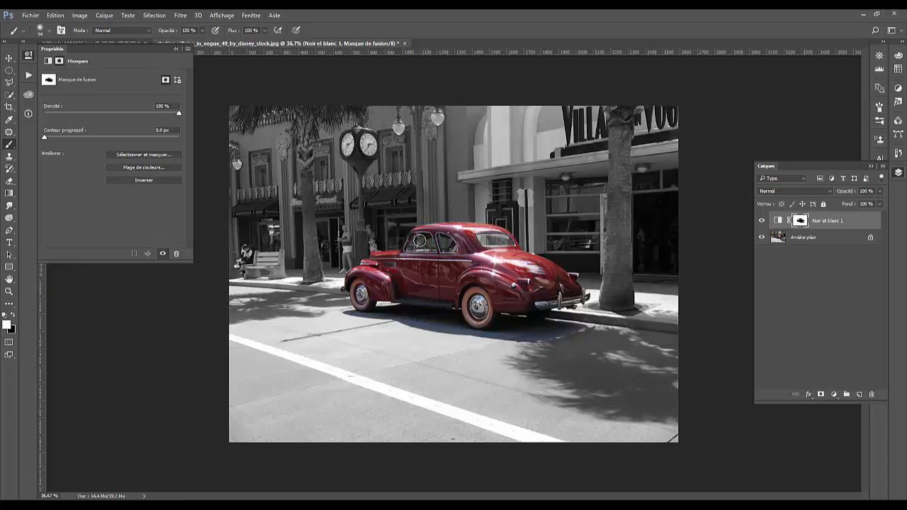
- Add a Niveaux adjustment layer above Noir et blanc 1 and set its midtones to about 0,88 and white point to 254
left_click(815, 222)
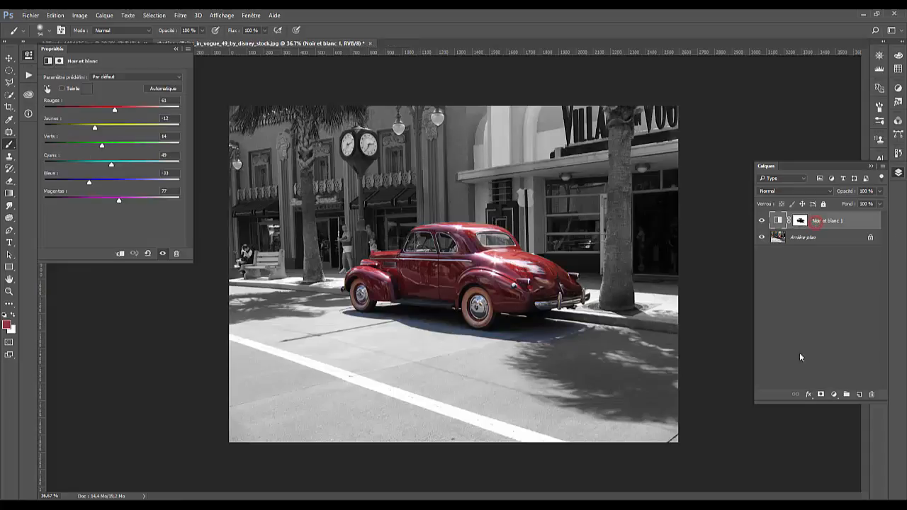
left_click(834, 395)
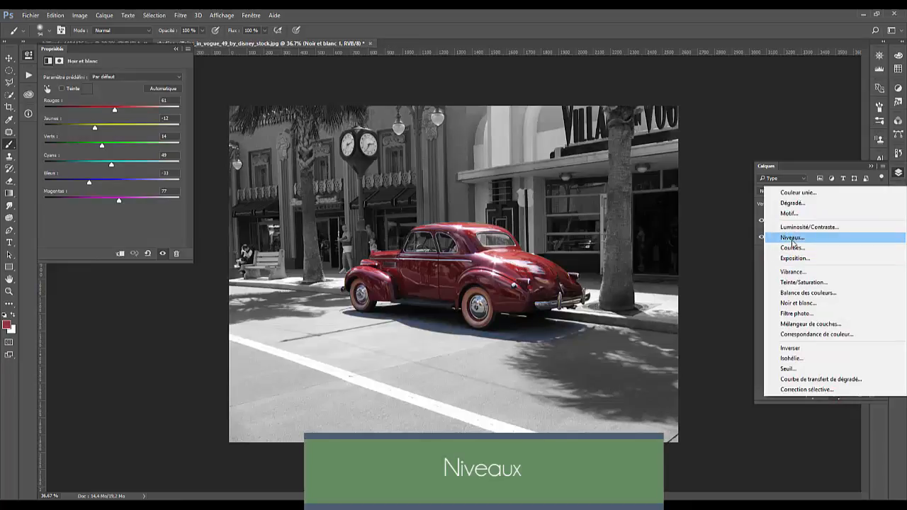
left_click(792, 238)
left_click_drag(110, 145, 168, 145)
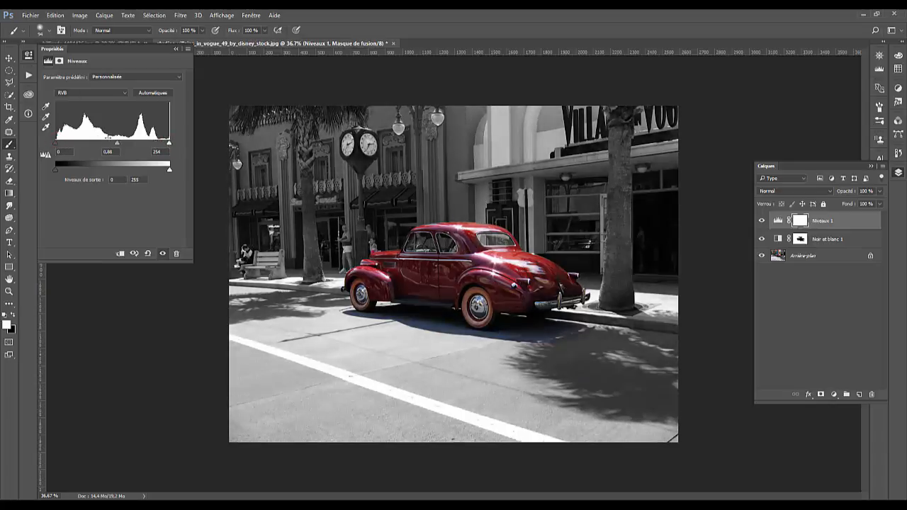
left_click_drag(116, 147, 118, 145)
- Add a Teinte/Saturation adjustment layer on top with saturation +28 and hue +7
left_click(834, 394)
left_click(804, 282)
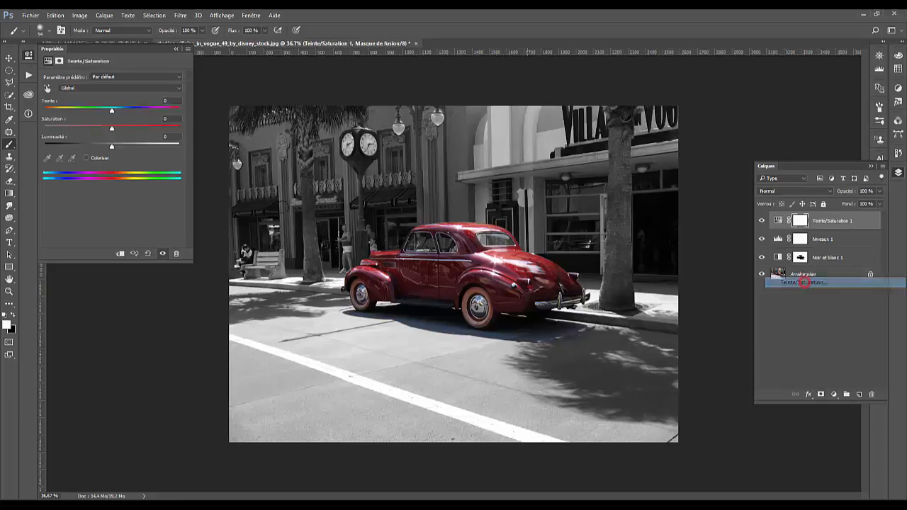
mouse_move(110, 130)
left_mouse_down()
mouse_move(145, 130)
mouse_move(126, 128)
left_mouse_up()
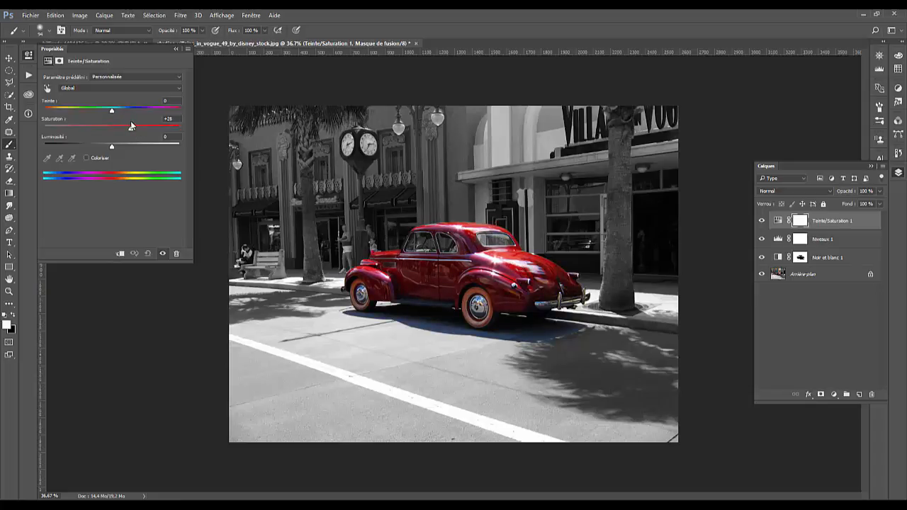
scroll(122, 121, "up", 1)
mouse_move(112, 109)
left_mouse_down()
mouse_move(103, 108)
mouse_move(153, 107)
mouse_move(109, 111)
mouse_move(116, 113)
left_mouse_up()
scroll(471, 251, "up", 2)
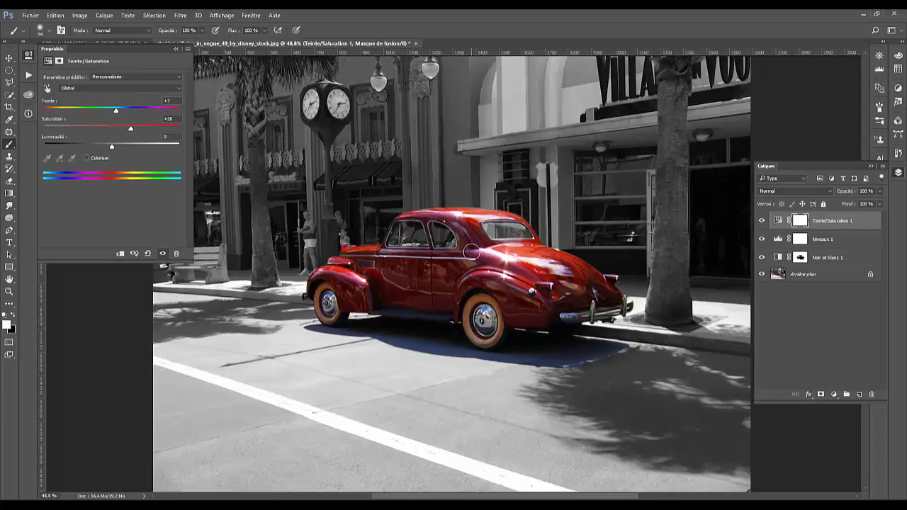
- Toggle the visibility of the three adjustment layers to compare the photo with and without each effect
scroll(472, 252, "down", 4)
scroll(472, 252, "down", 2)
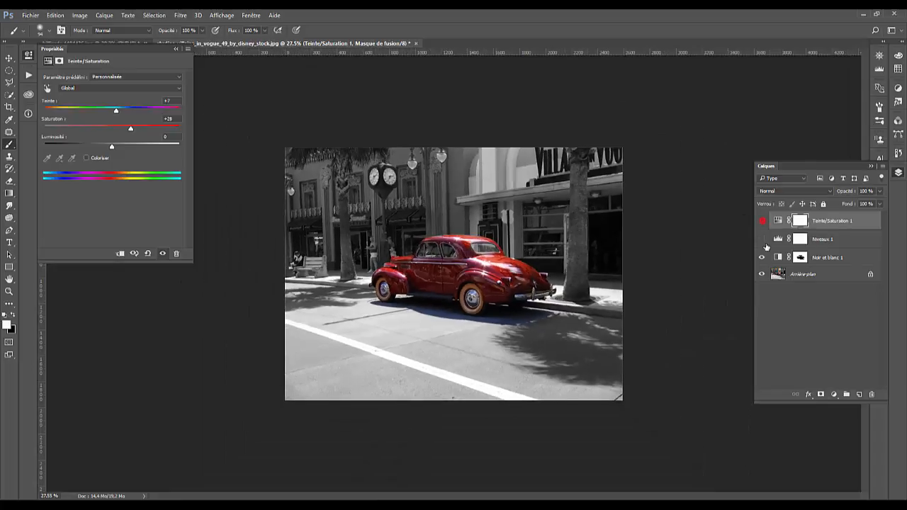
left_click_drag(766, 246, 766, 257)
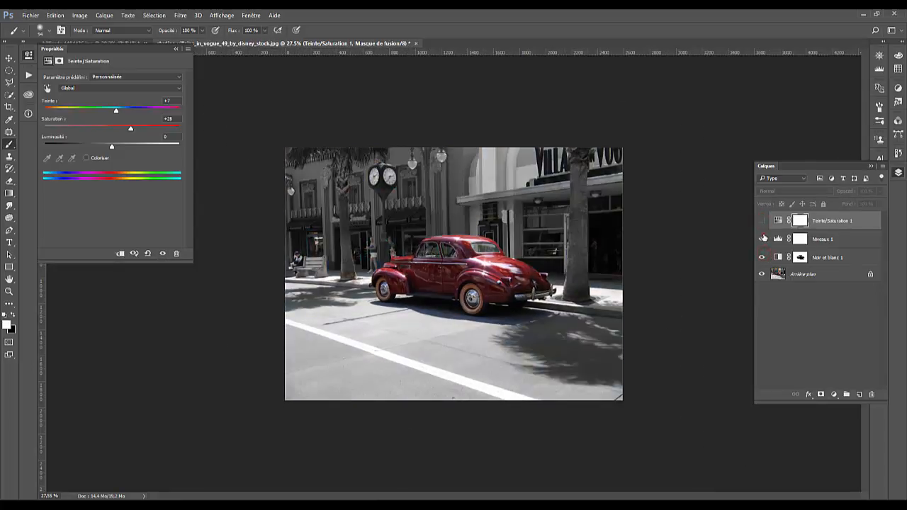
left_click(762, 221)
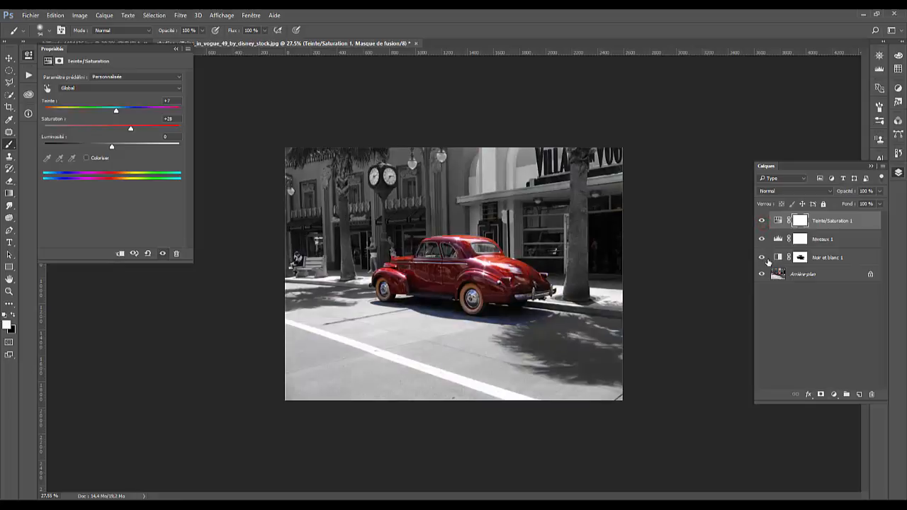
left_click_drag(762, 232, 760, 216)
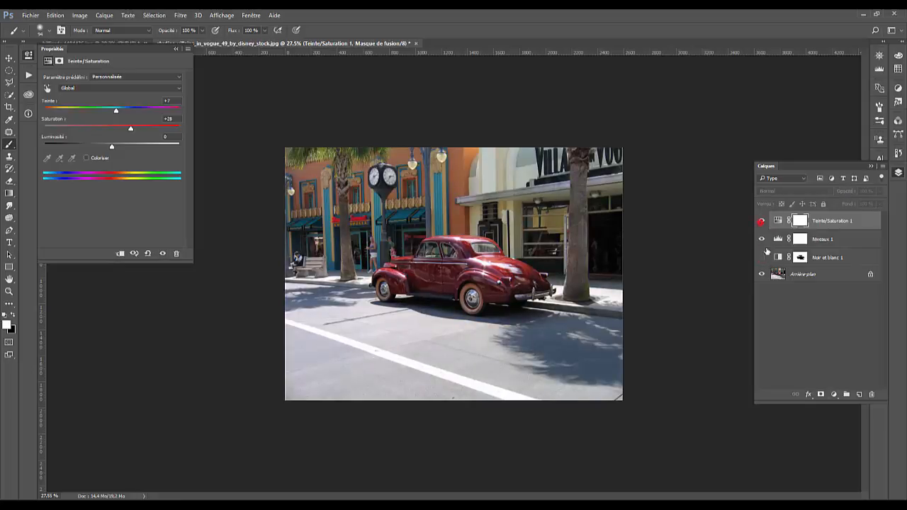
left_click_drag(766, 252, 763, 258)
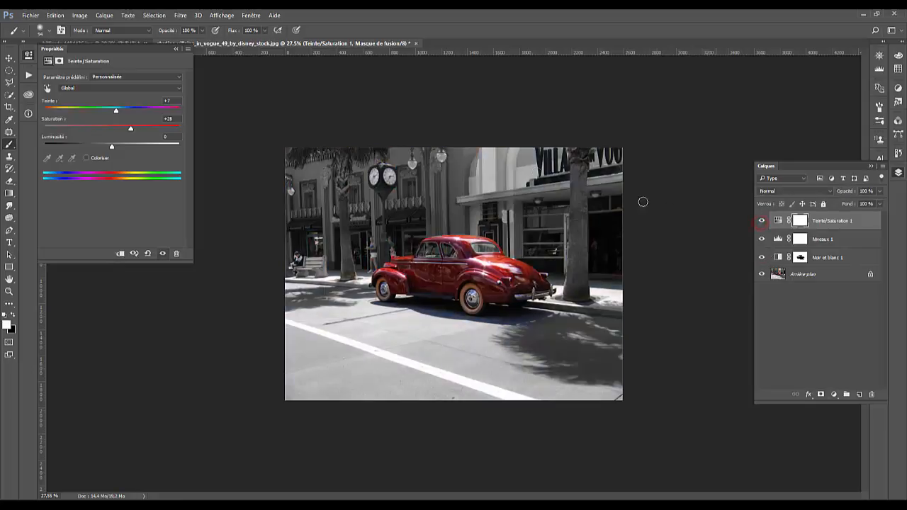
- Switch to the billiards-1194436.jpg document and add a new layer in the Incrustation blend mode
left_click(800, 259)
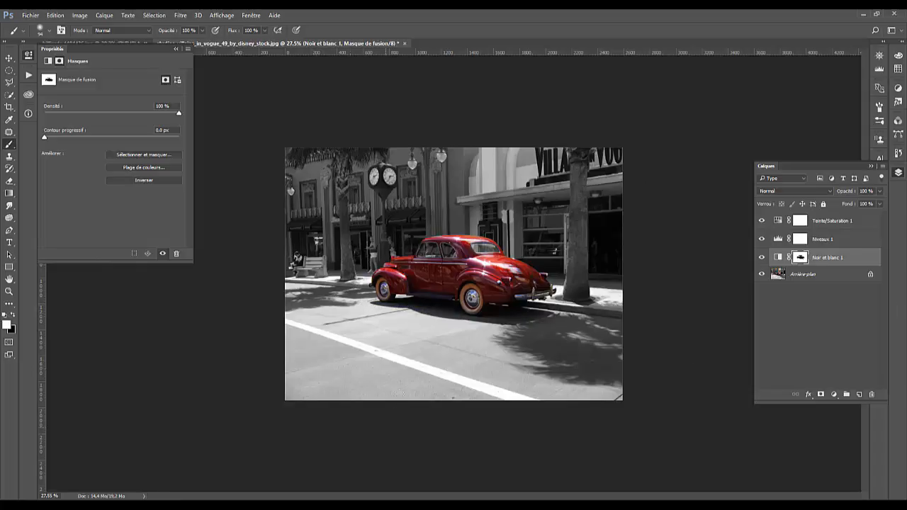
left_click(28, 56)
left_click(81, 44)
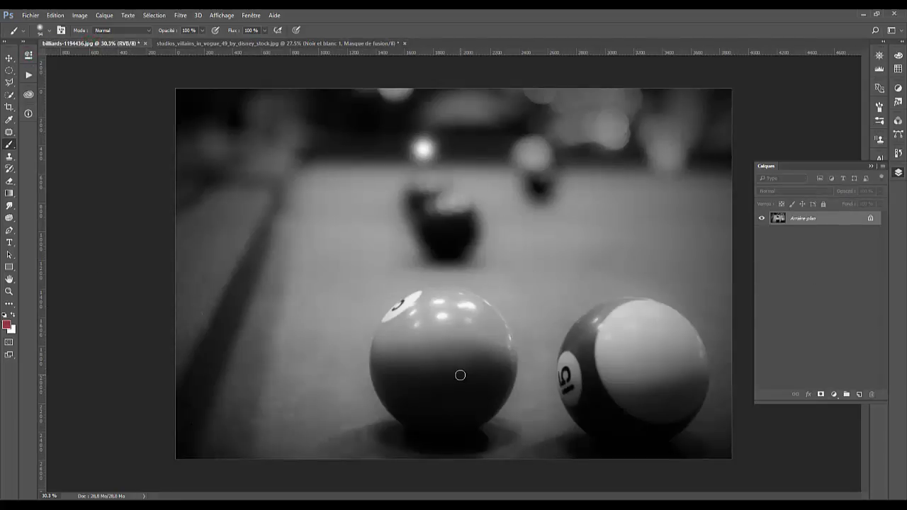
left_click(860, 395)
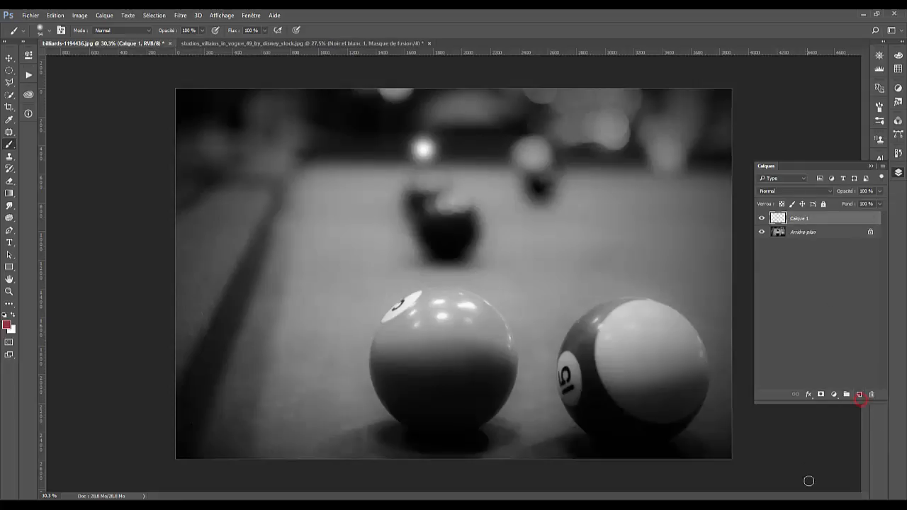
left_click(779, 192)
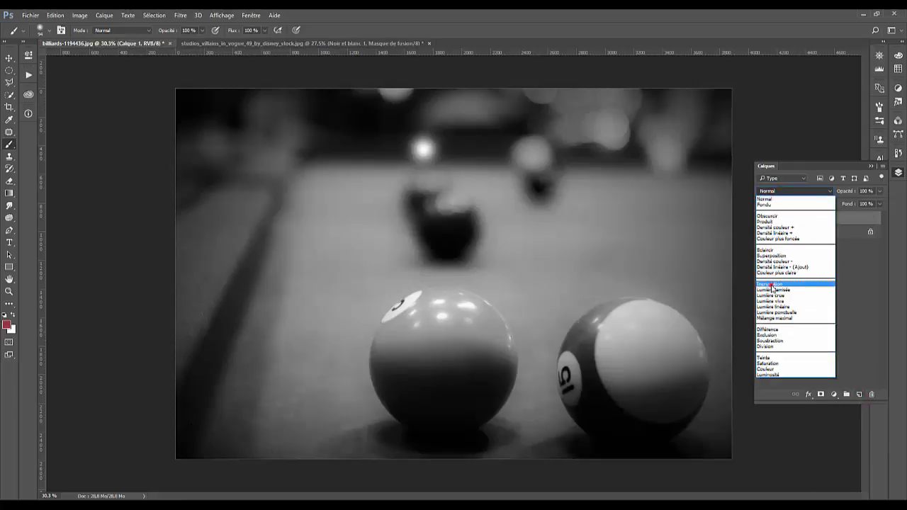
left_click(778, 285)
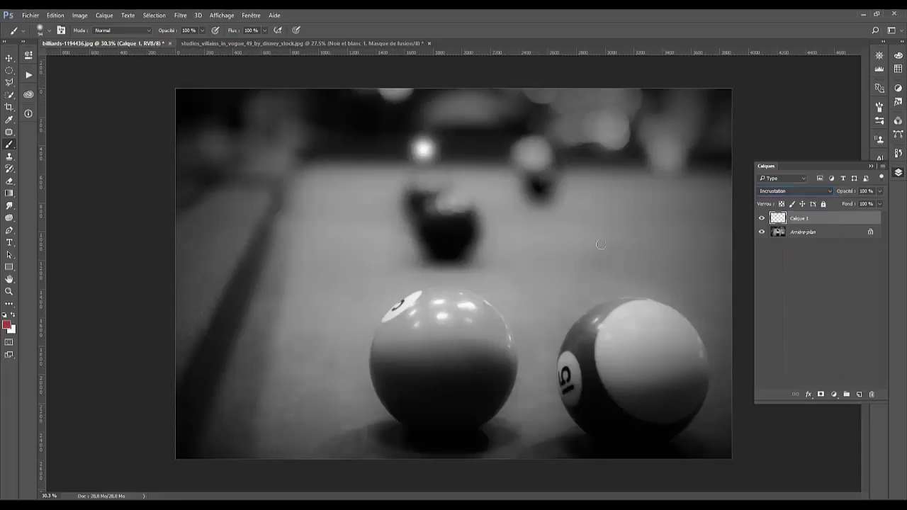
- Set the foreground colour to the orange fca000
left_click(7, 325)
left_click_drag(236, 183, 235, 197)
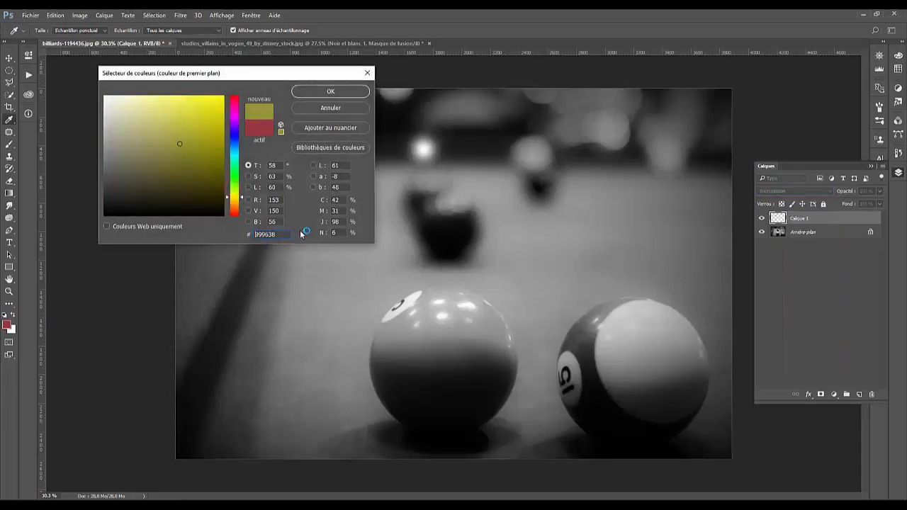
mouse_move(214, 123)
left_mouse_down()
mouse_move(205, 121)
mouse_move(222, 141)
left_mouse_up()
left_click(233, 200)
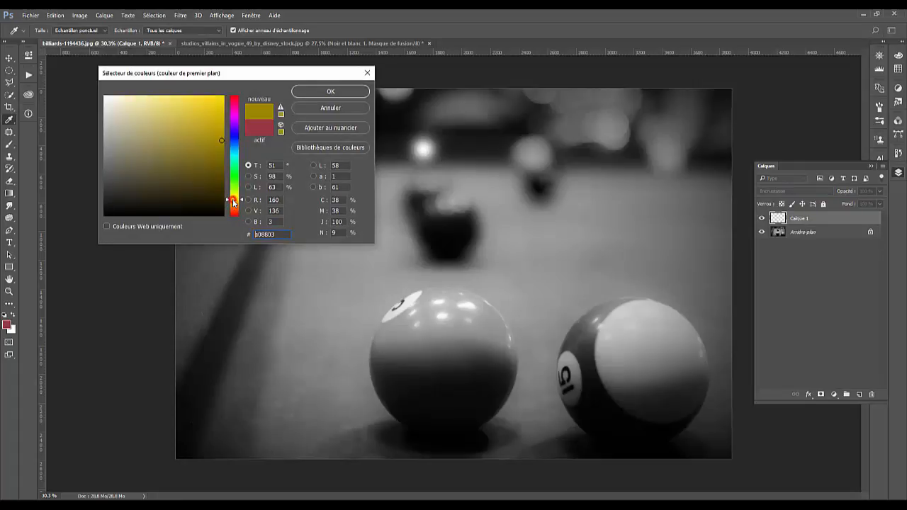
left_click_drag(232, 199, 233, 196)
left_click_drag(206, 121, 221, 121)
left_click(236, 204)
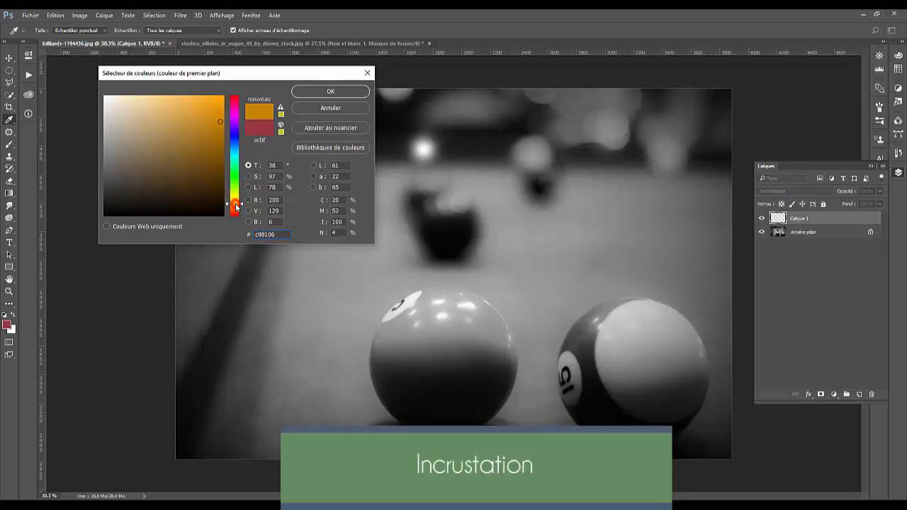
type("fca000")
left_click(300, 92)
- Try to paint the left billiard ball orange freehand on Calque 1 with a 347 px brush
key("b")
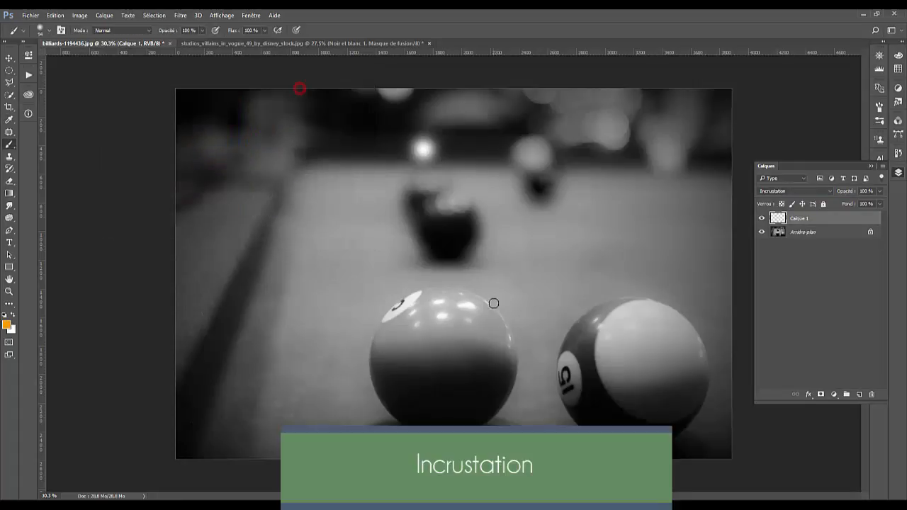
right_click(492, 304)
left_click(513, 287)
mouse_move(391, 346)
left_mouse_down()
mouse_move(442, 326)
mouse_move(412, 347)
mouse_move(412, 364)
mouse_move(444, 353)
mouse_move(426, 341)
mouse_move(436, 333)
mouse_move(465, 342)
mouse_move(447, 369)
mouse_move(401, 375)
left_mouse_up()
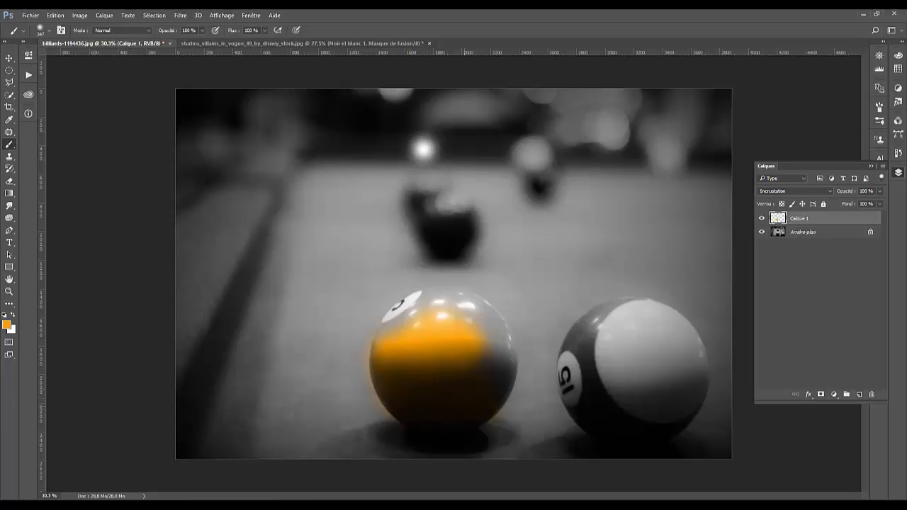
mouse_move(497, 364)
left_mouse_down()
mouse_move(496, 345)
mouse_move(470, 311)
mouse_move(426, 309)
mouse_move(396, 337)
mouse_move(470, 318)
left_mouse_up()
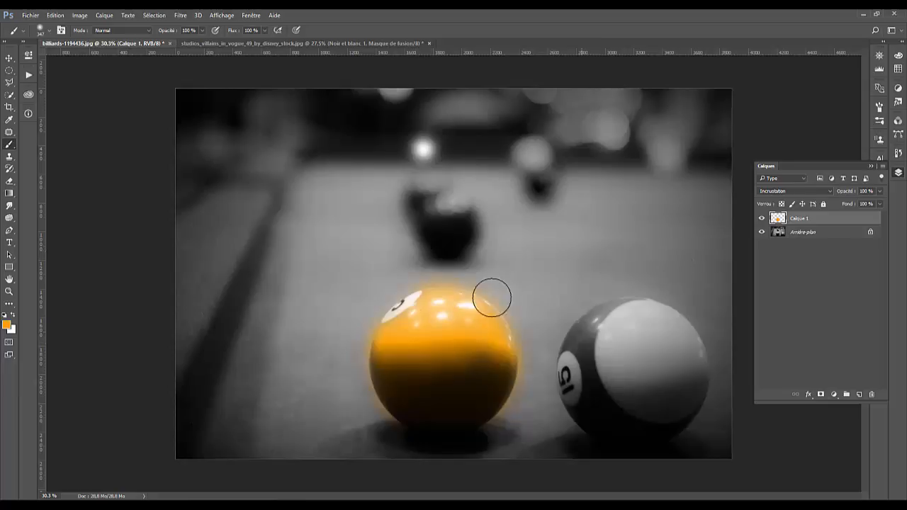
key("ctrl+z")
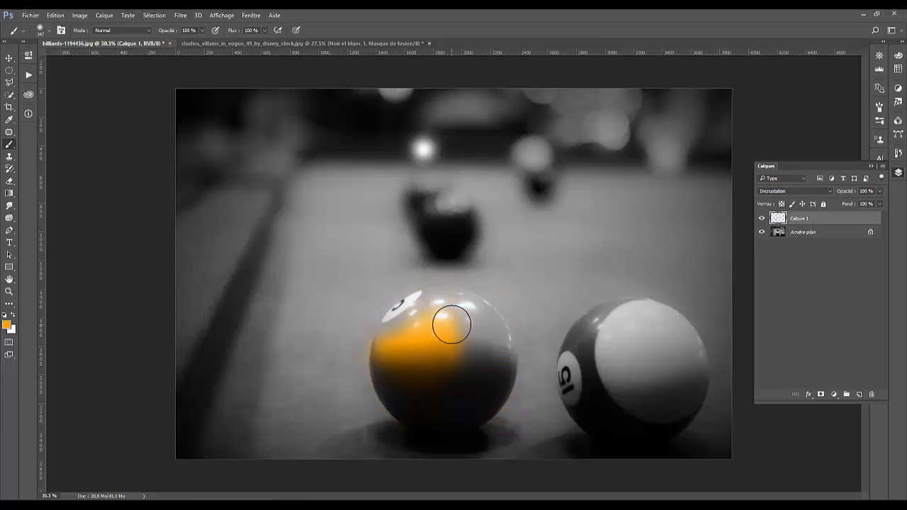
key("ctrl+z")
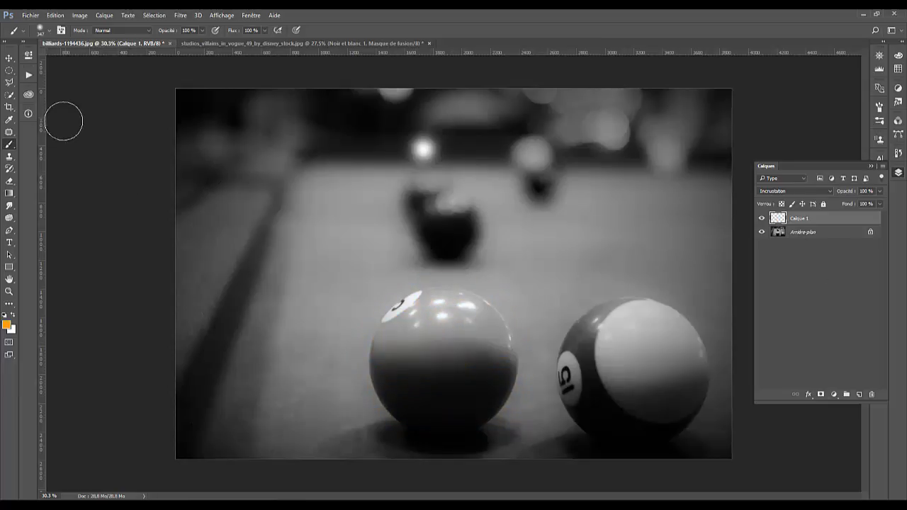
- Draw a circular selection that fits the outline of the left billiard ball
left_click(9, 70)
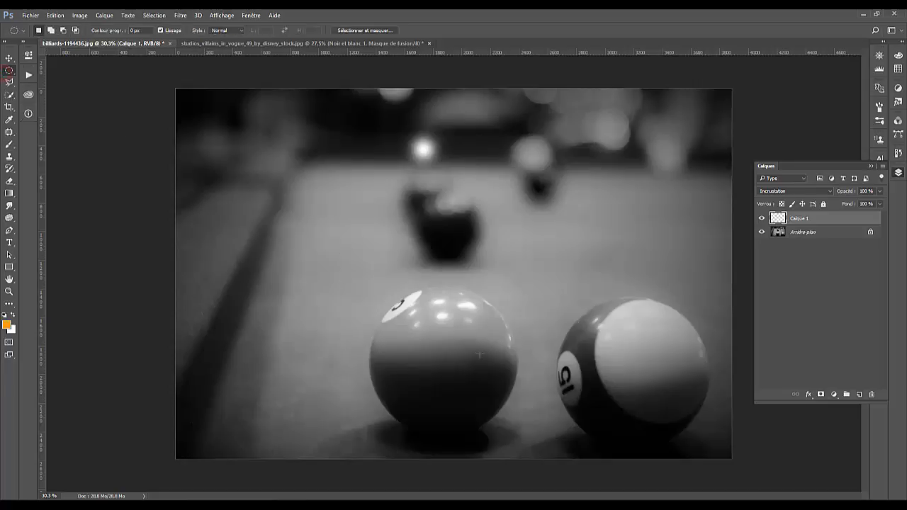
left_click_drag(448, 344, 519, 273)
mouse_move(452, 360)
left_mouse_down()
mouse_move(445, 373)
mouse_move(528, 280)
mouse_move(517, 289)
mouse_move(529, 291)
mouse_move(523, 285)
left_mouse_up()
left_click(445, 368)
- Fill the circular selection on Calque 1 with the orange foreground colour using the Paint Bucket and deselect
left_click_drag(9, 193, 31, 197)
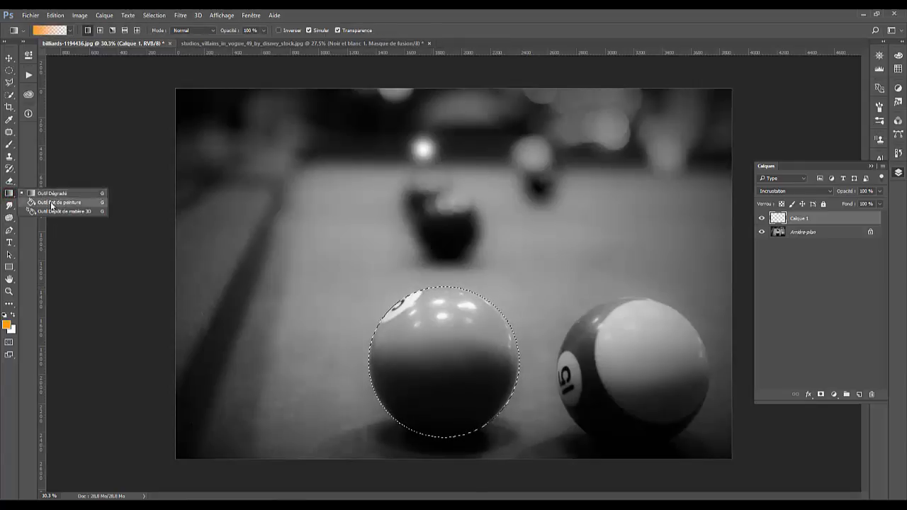
left_click(46, 202)
left_click(464, 321)
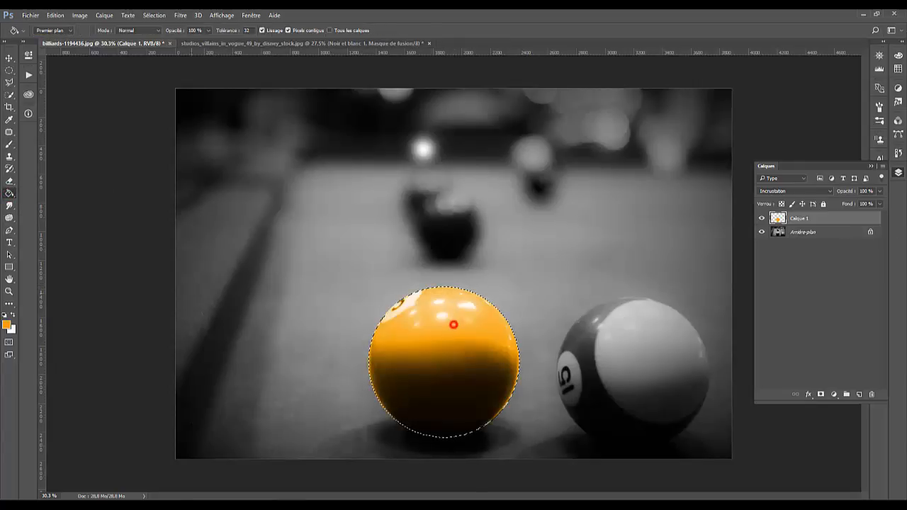
left_click(9, 69)
left_click(170, 220)
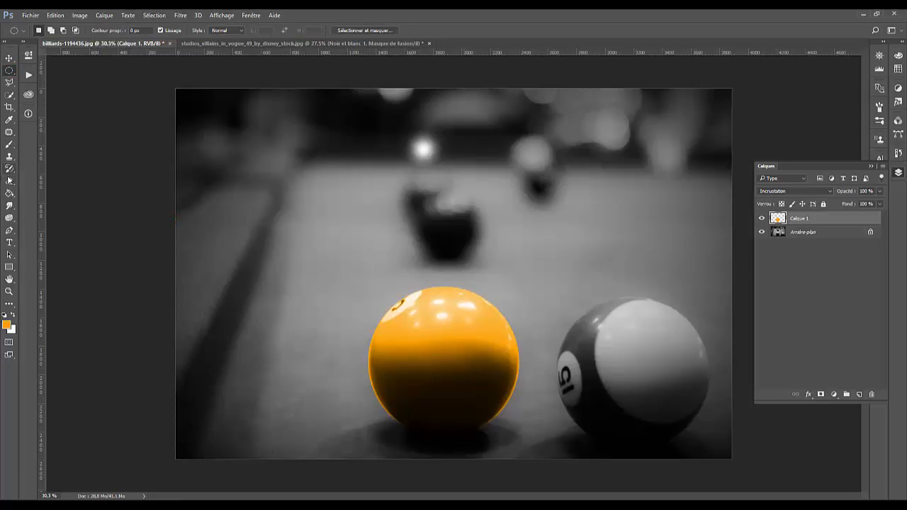
- Add a layer mask to Calque 1 and ready the Brush with black as the foreground colour
left_click(9, 145)
key("d")
key("x")
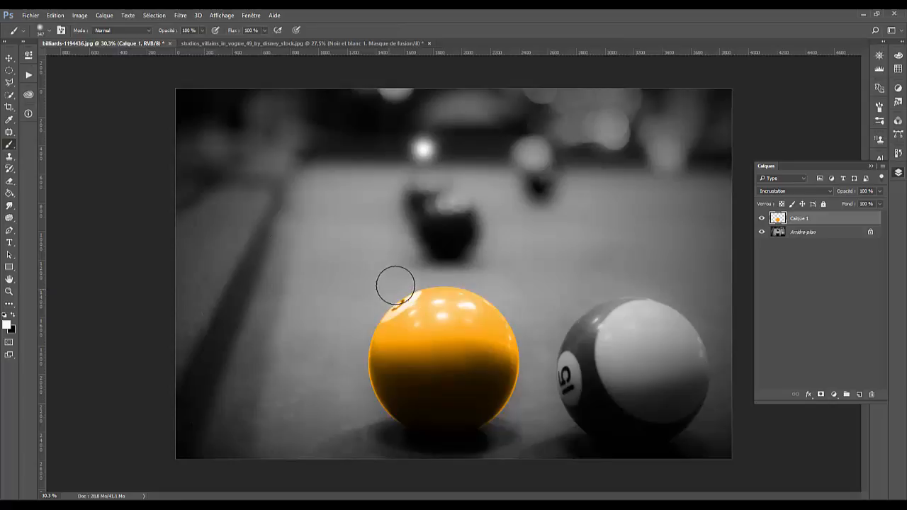
left_click(820, 394)
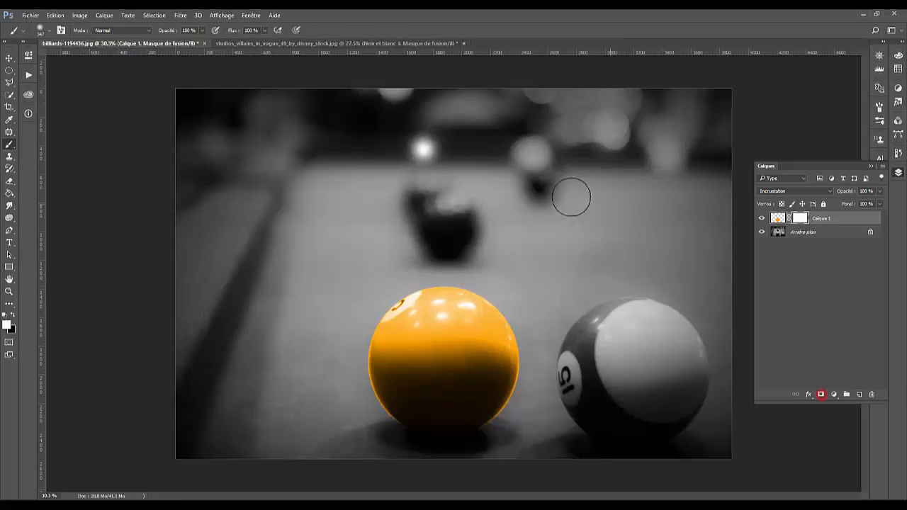
key("x")
- Paint black on the Calque 1 mask with a 109 px brush over the ball's white number patch
right_click(407, 279)
left_click(491, 285)
left_click(361, 304)
mouse_move(382, 313)
left_mouse_down()
mouse_move(409, 295)
mouse_move(400, 302)
left_mouse_up()
- Load Calque 1's orange circle as a selection and feather it with a 5-pixel radius
left_click(778, 218, "ctrl")
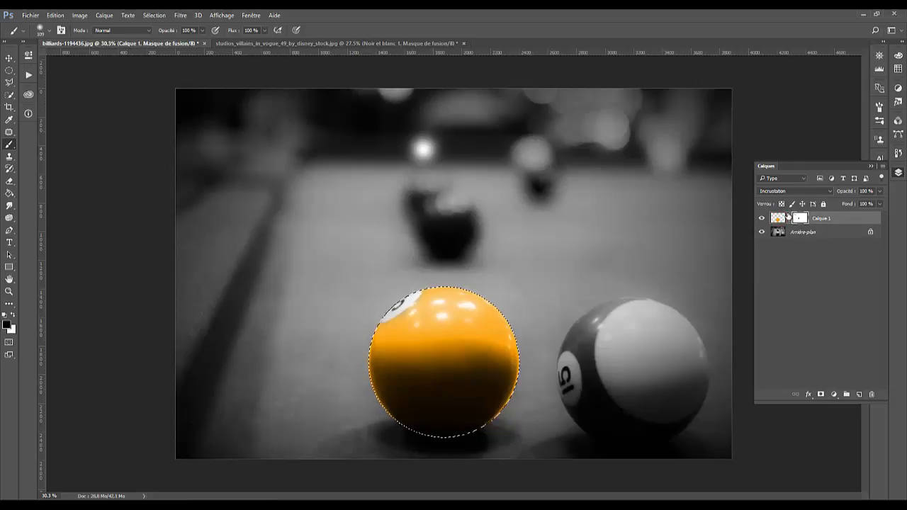
left_click(164, 16)
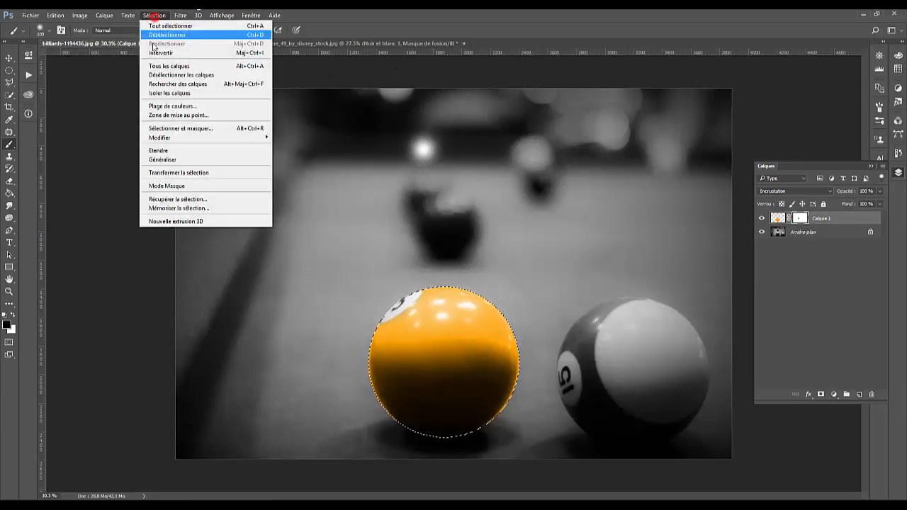
left_click(174, 136)
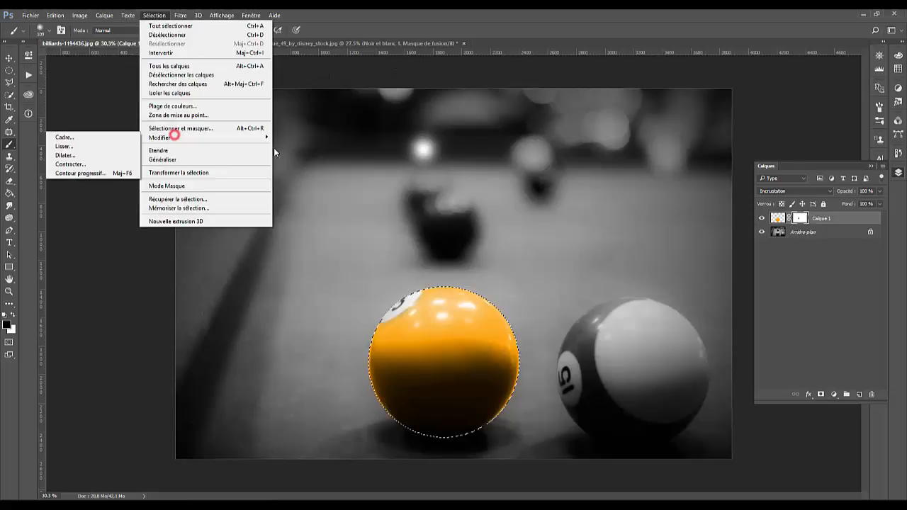
left_click(79, 173)
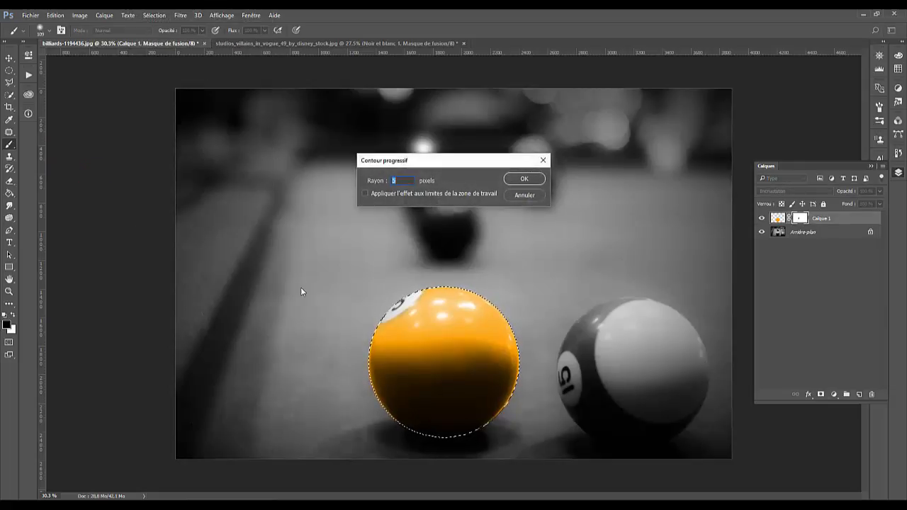
key("Return")
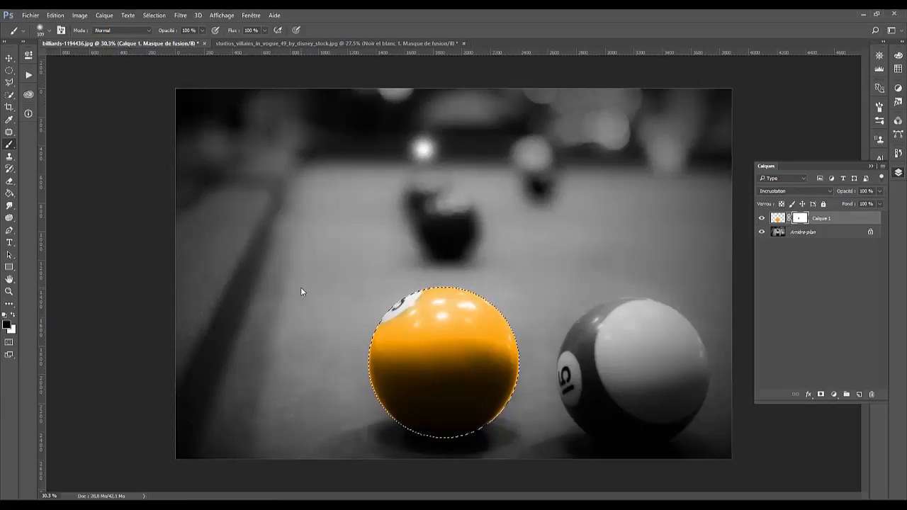
- Invert the selection, fill the area outside the ball with black on the Calque 1 mask, and deselect
key("ctrl+shift+i")
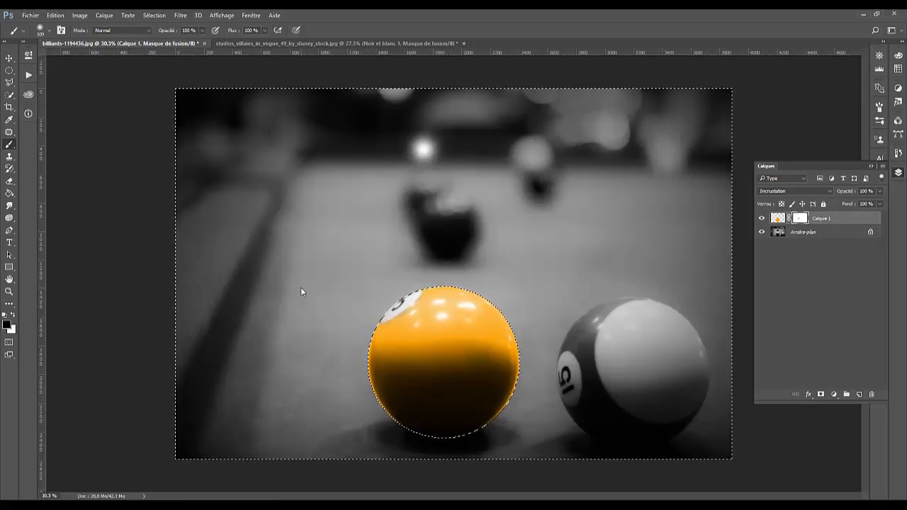
key("x")
key("Delete")
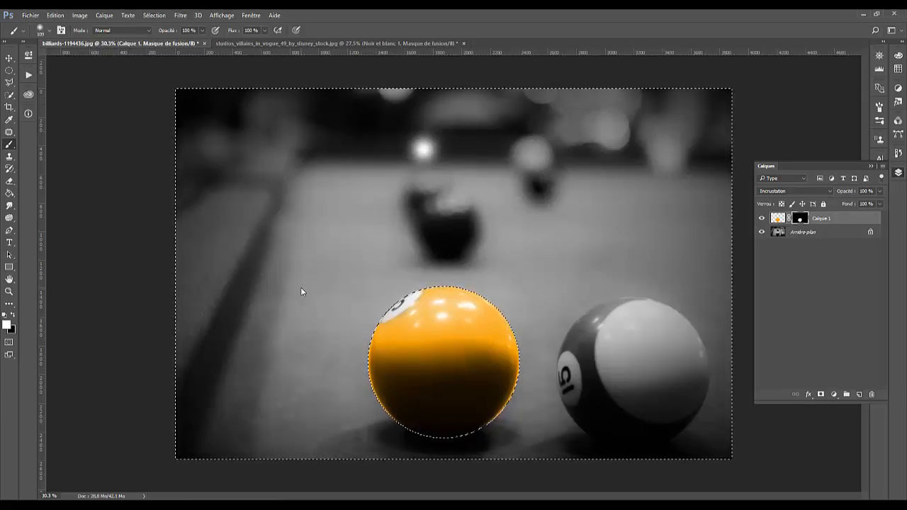
key("alt+BackSpace")
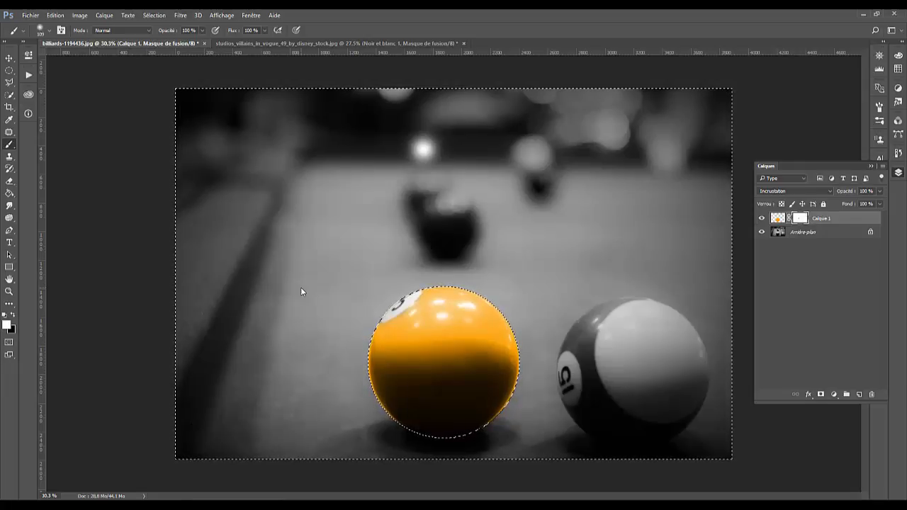
key("ctrl+BackSpace")
key("ctrl+d")
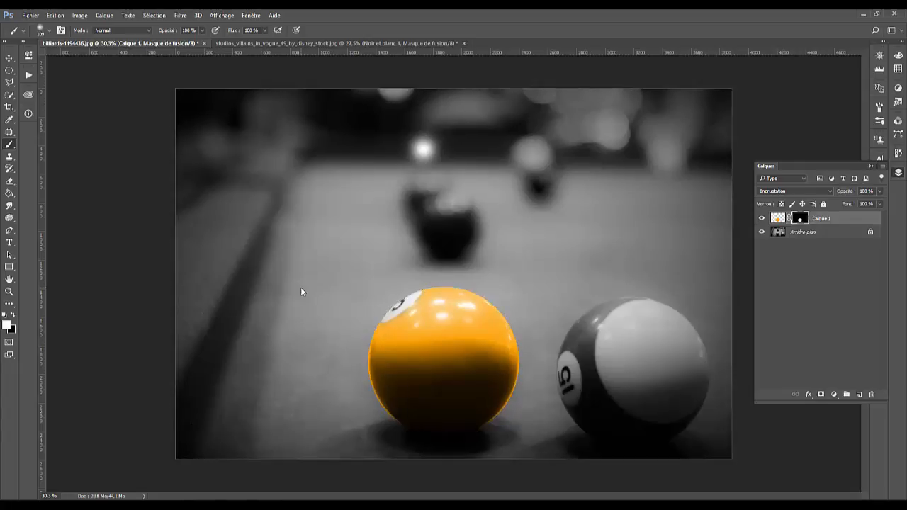
- Load the Calque 1 layer mask as a selection and feather its edge
left_click(799, 221, "ctrl")
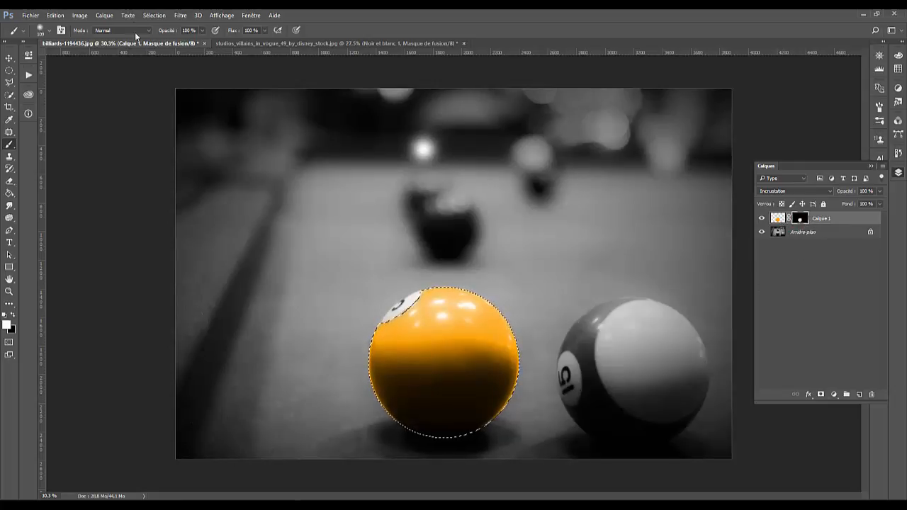
left_click(154, 15)
mouse_move(177, 137)
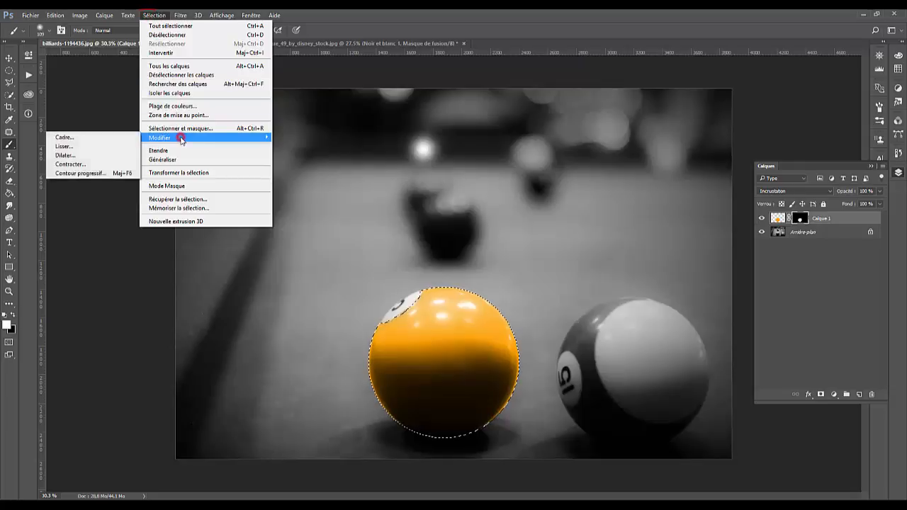
left_click(78, 168)
key("Return")
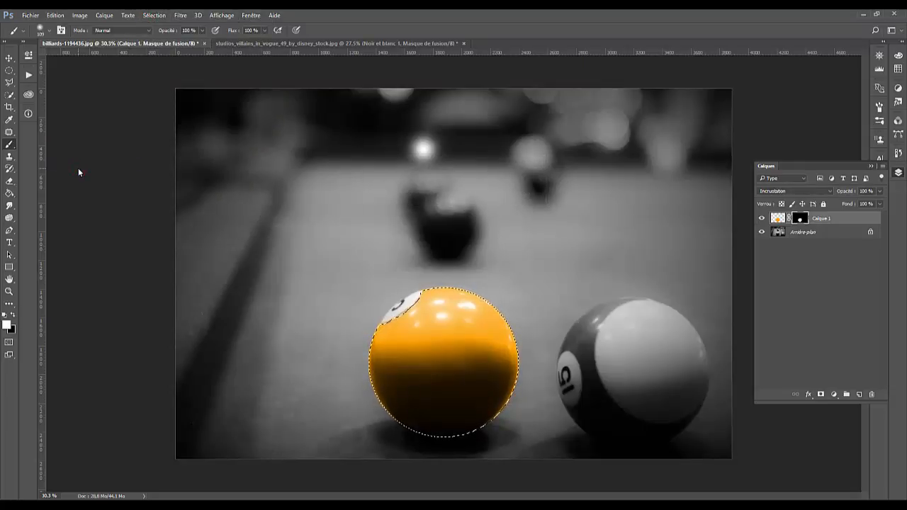
- Invert the feathered mask selection, clear its outer area to black on the mask, and deselect
key("ctrl+shift+i")
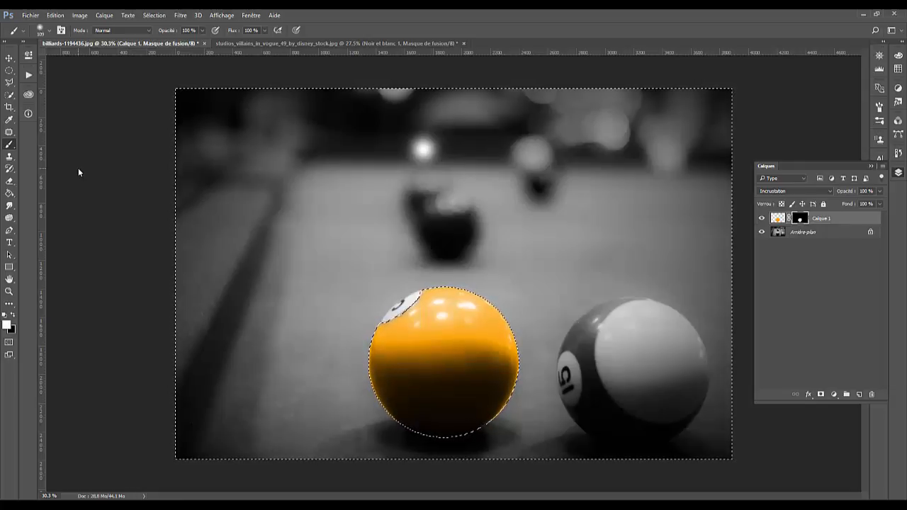
key("Delete")
key("ctrl+d")
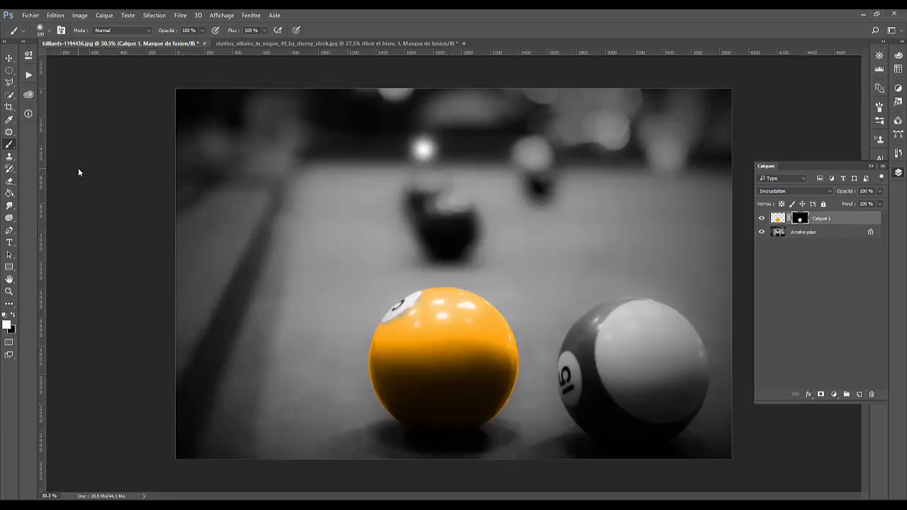
- Compare the billiard ball with and without its colouring by toggling the visibility of Calque 1
left_click(760, 220)
left_click(760, 219)
left_click(761, 220)
left_click(761, 220)
- Add a Teinte/Saturation adjustment layer above Calque 1 and clip it to that layer
left_click(834, 394)
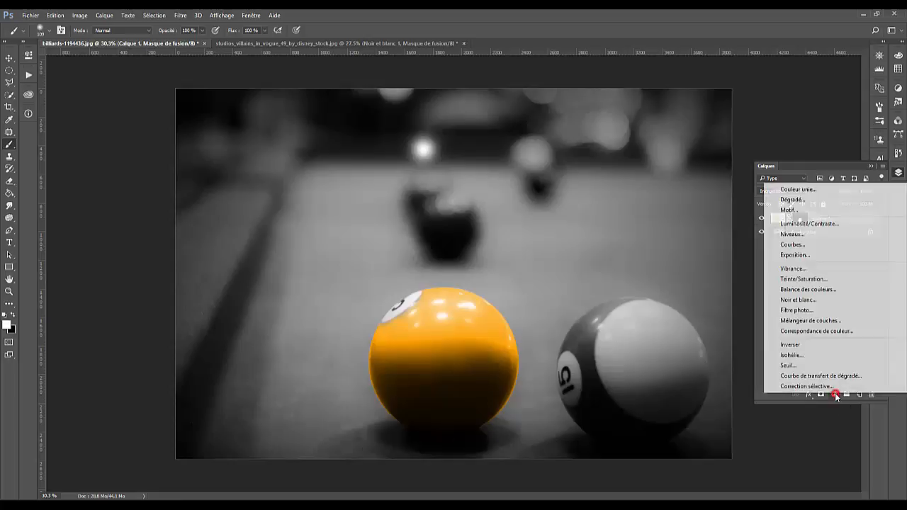
left_click(804, 278)
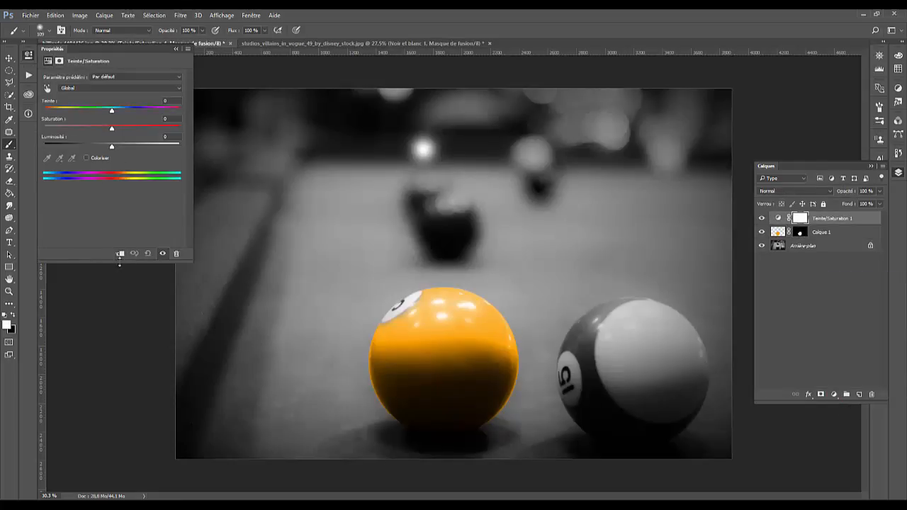
left_click(120, 254)
left_click(780, 232)
- Shift the hue of the clipped Teinte/Saturation layer to turn the orange ball red, and close its properties
left_click(787, 217)
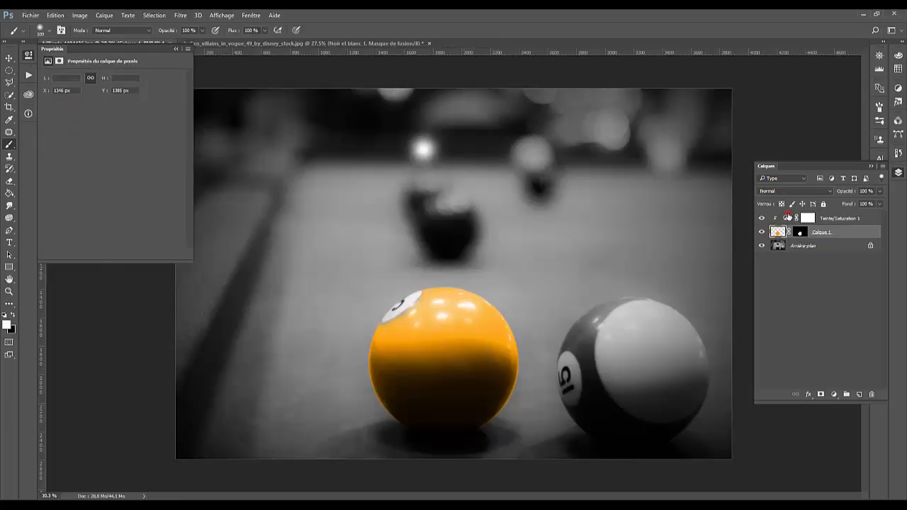
left_click_drag(112, 110, 91, 144)
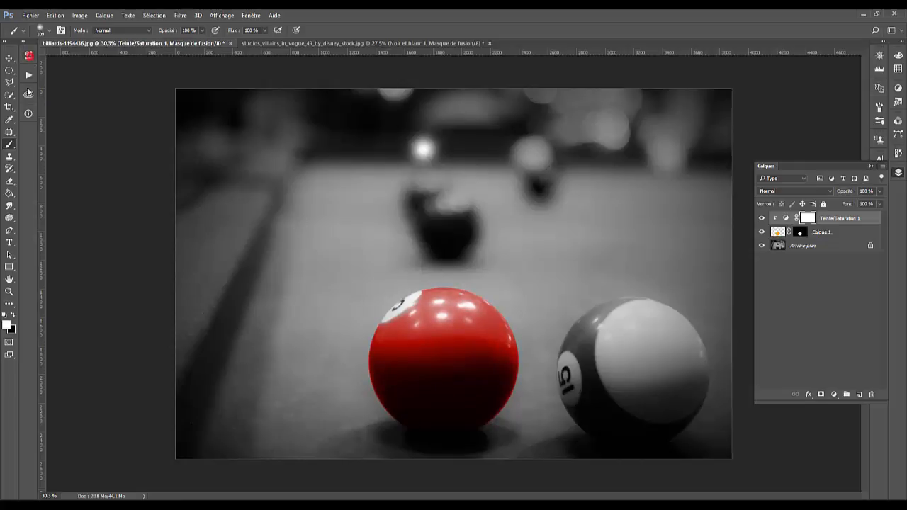
left_click(29, 56)
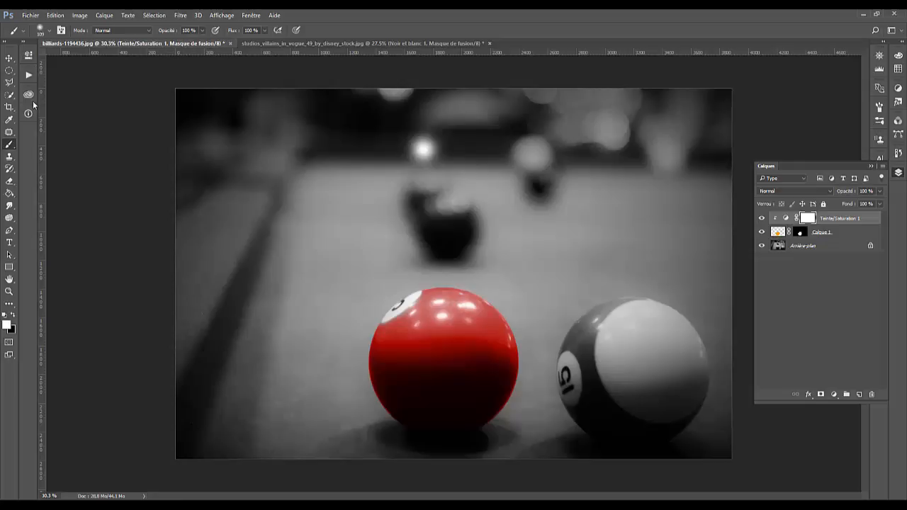